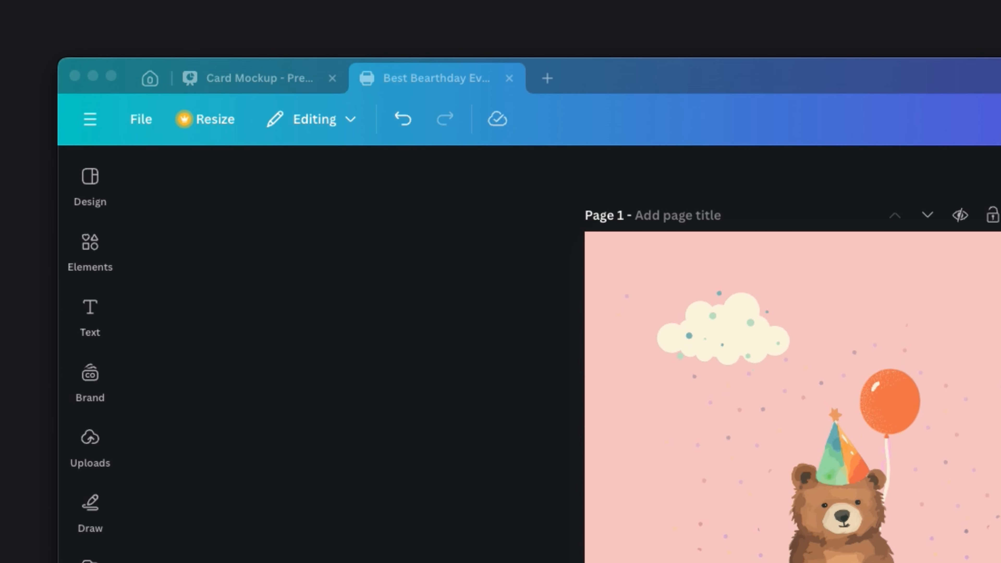
Create a new Invitation (Portrait) design and apply the Pastel Cute and Lively Illustrated Kids Birthday Invitation template
click(155, 128)
click(218, 259)
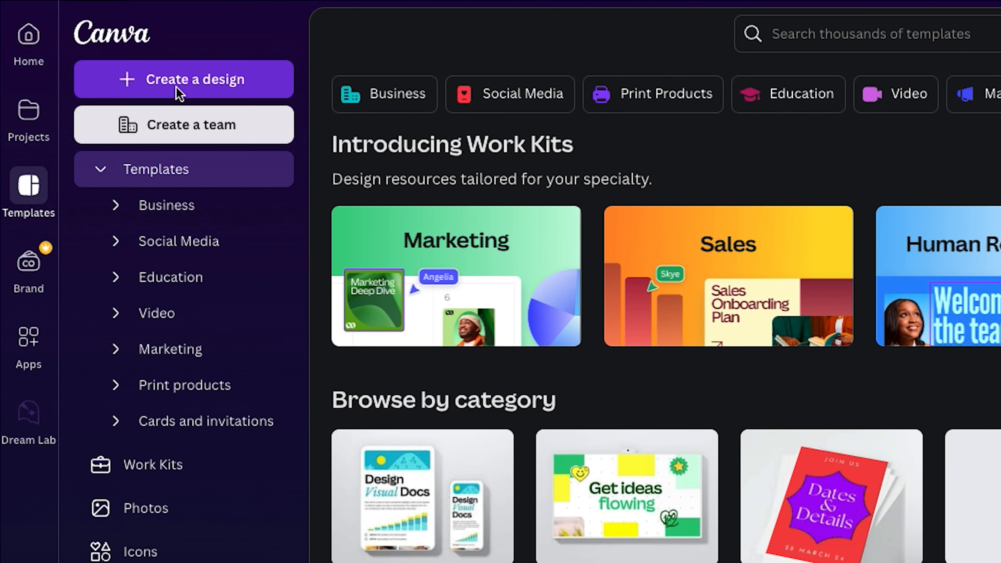
click(176, 86)
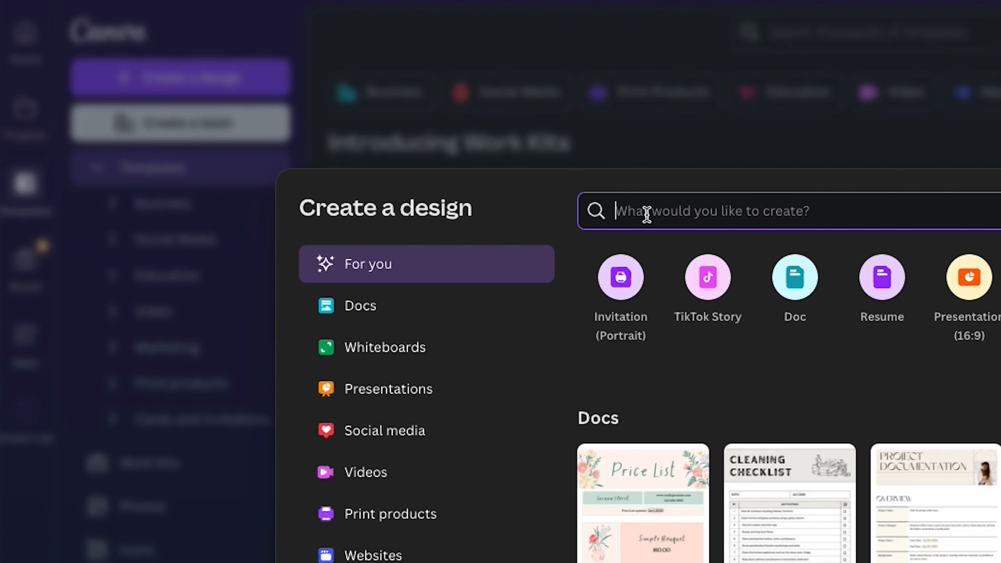
text(Invitation)
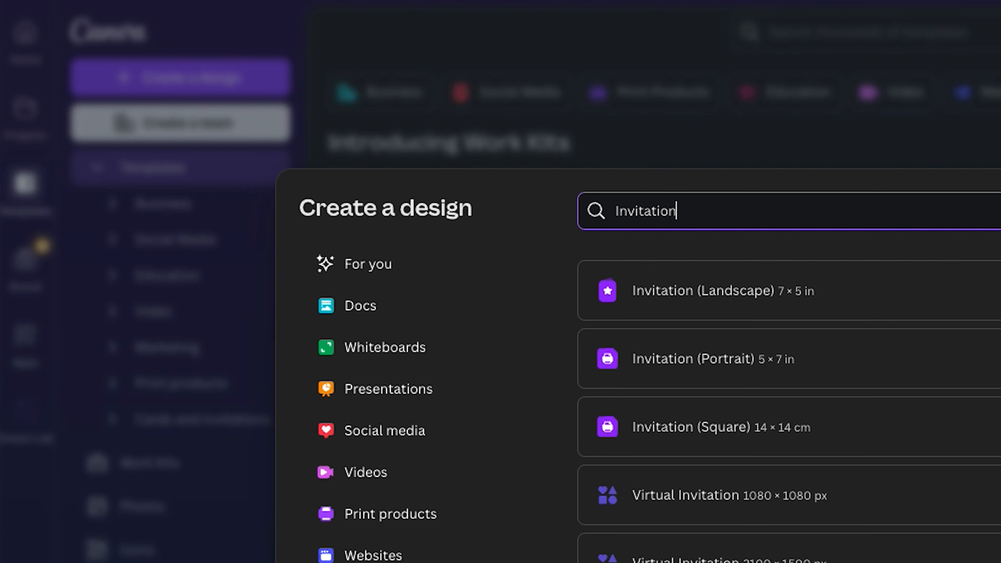
click(653, 358)
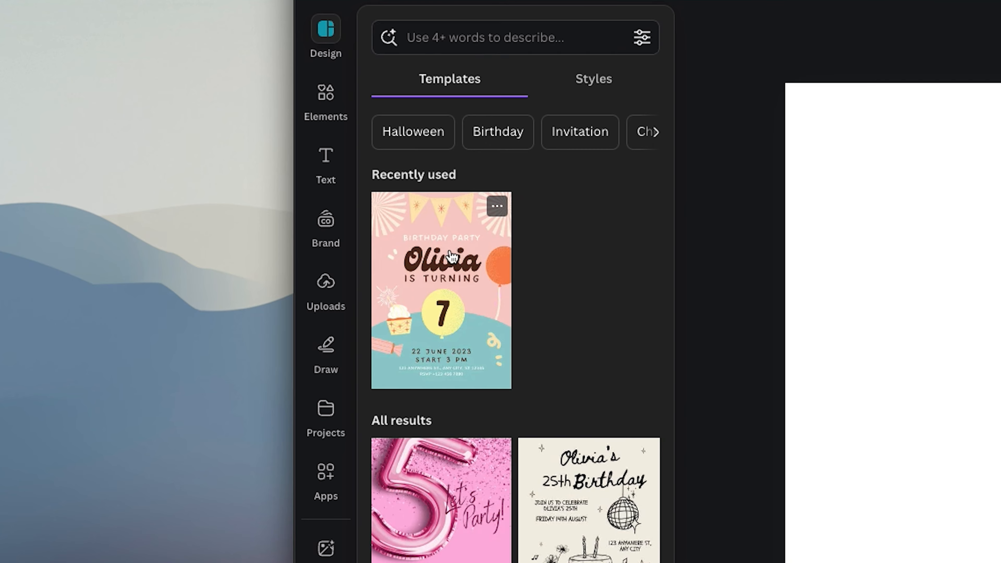
click(452, 257)
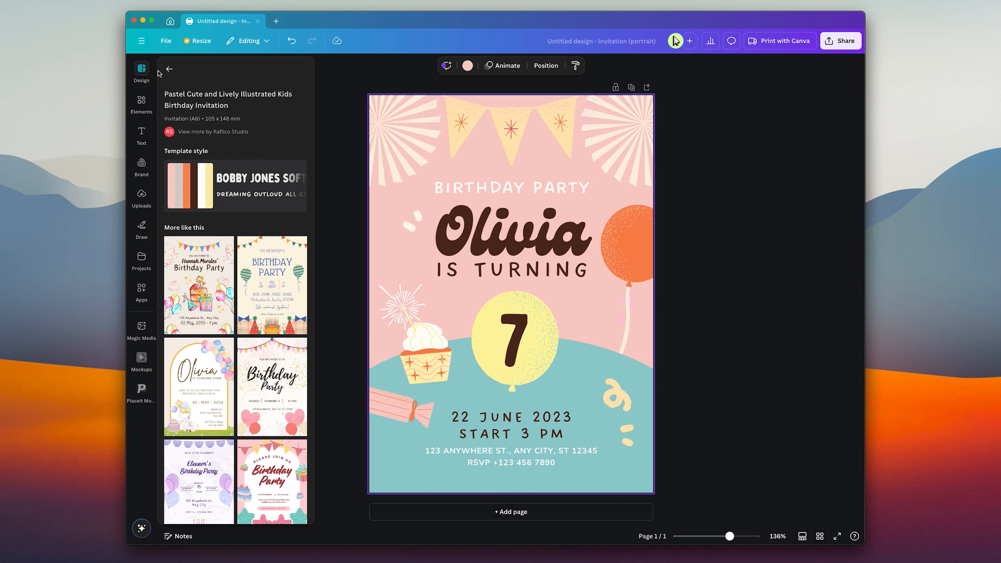
click(311, 70)
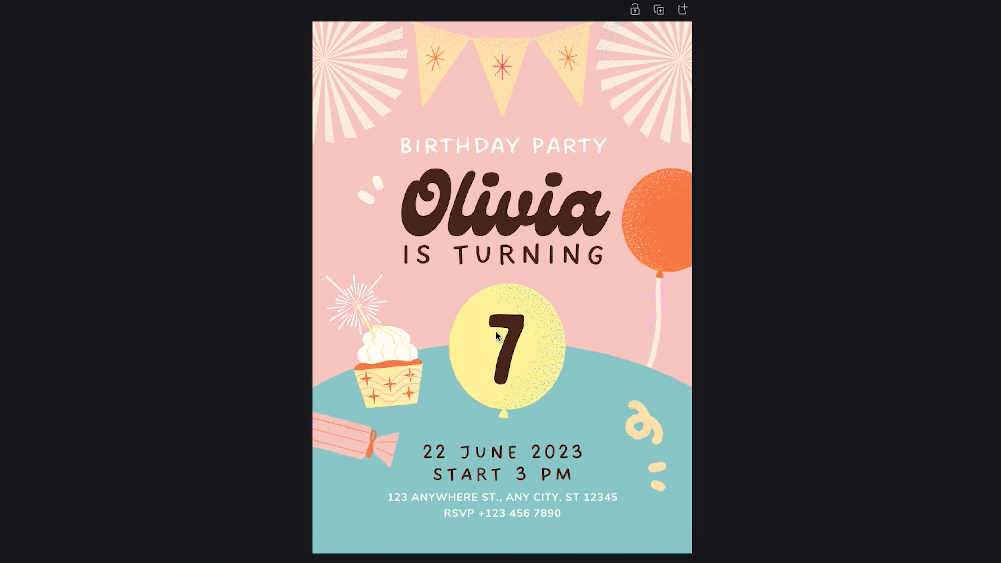
Open the layers list and delete the number 7 along with the other template decorations and headings
click(455, 348)
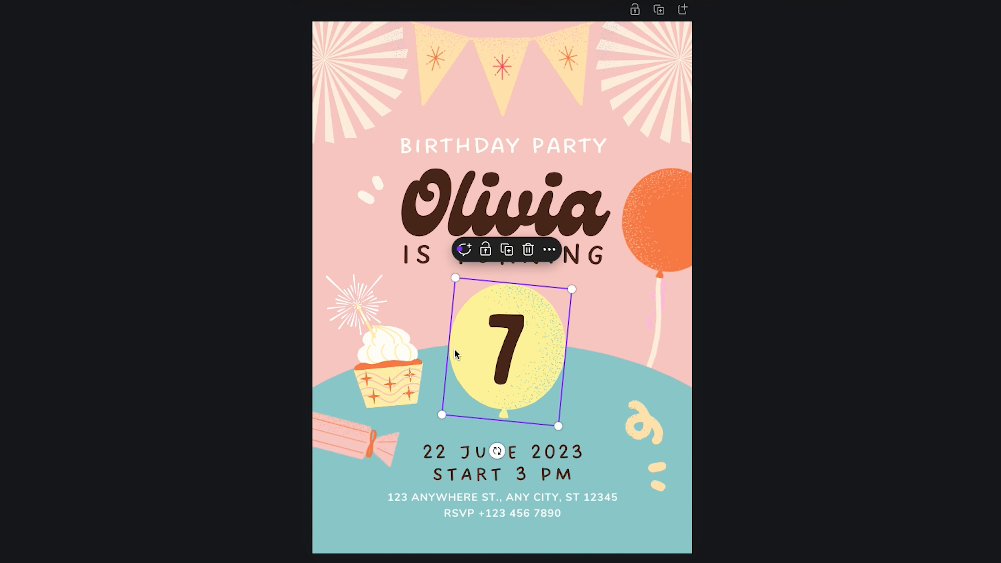
click(402, 365)
click(511, 252)
mouse_move(511, 252)
mouse_down()
mouse_move(502, 258)
mouse_move(519, 254)
mouse_move(510, 261)
mouse_up()
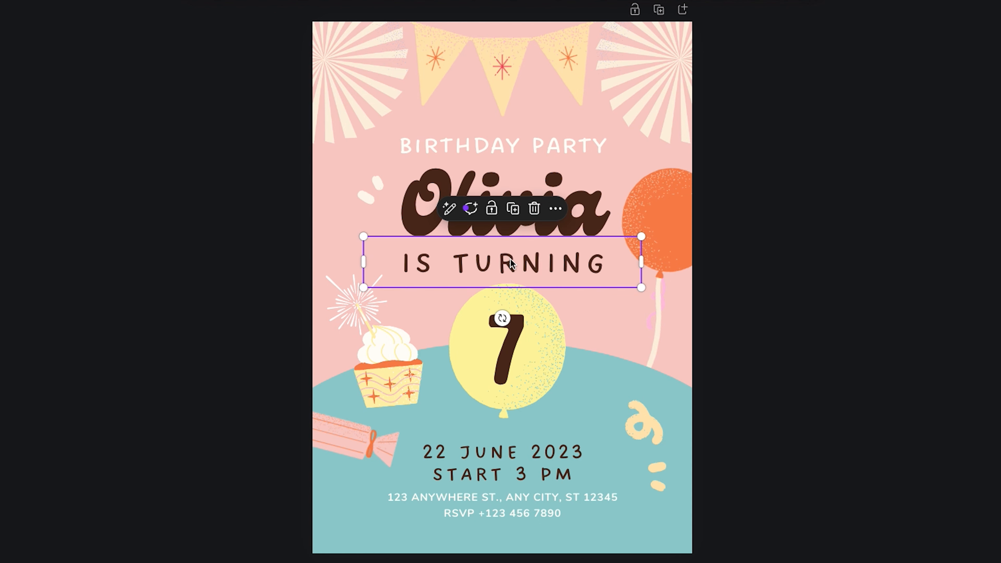
click(555, 211)
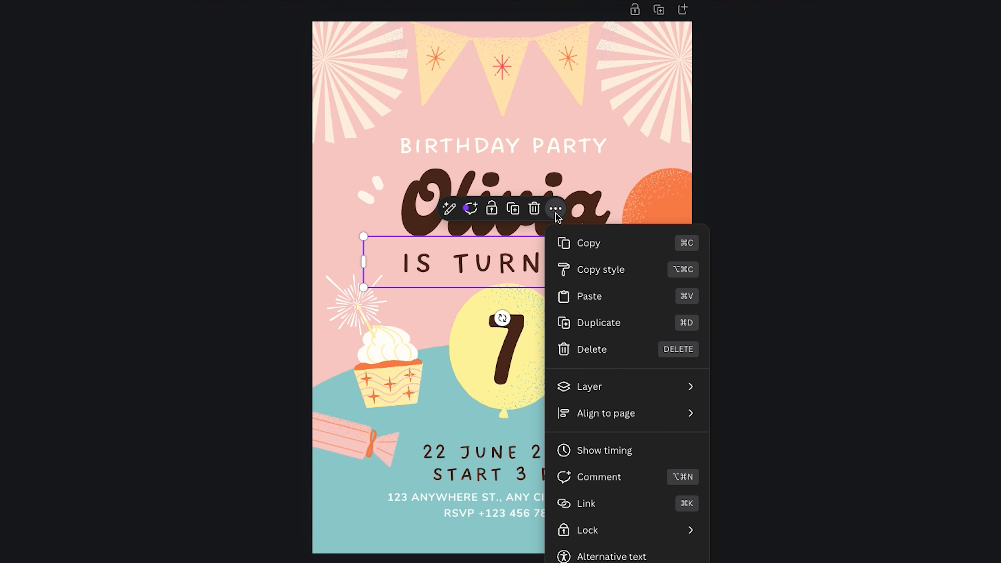
mouse_move(614, 383)
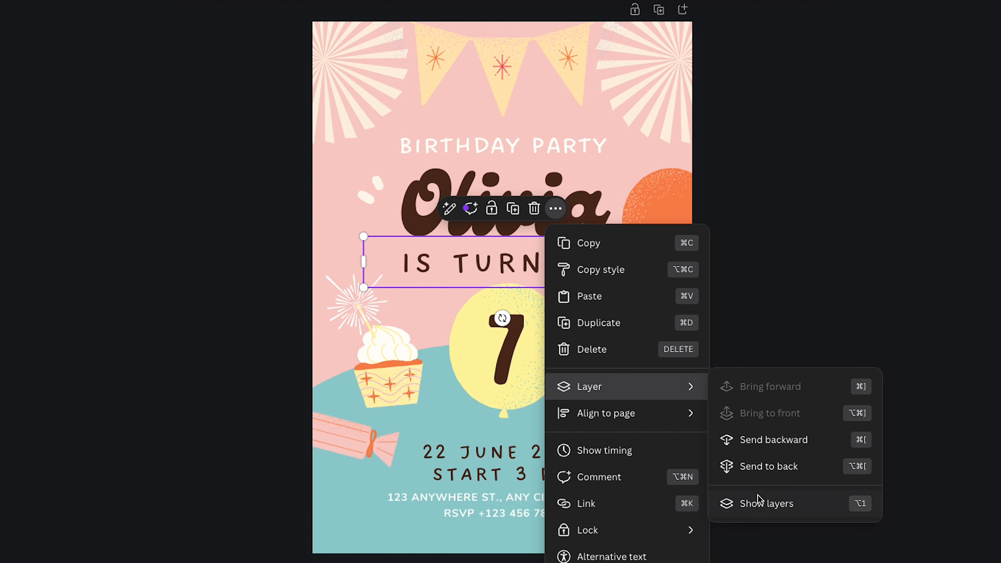
click(765, 502)
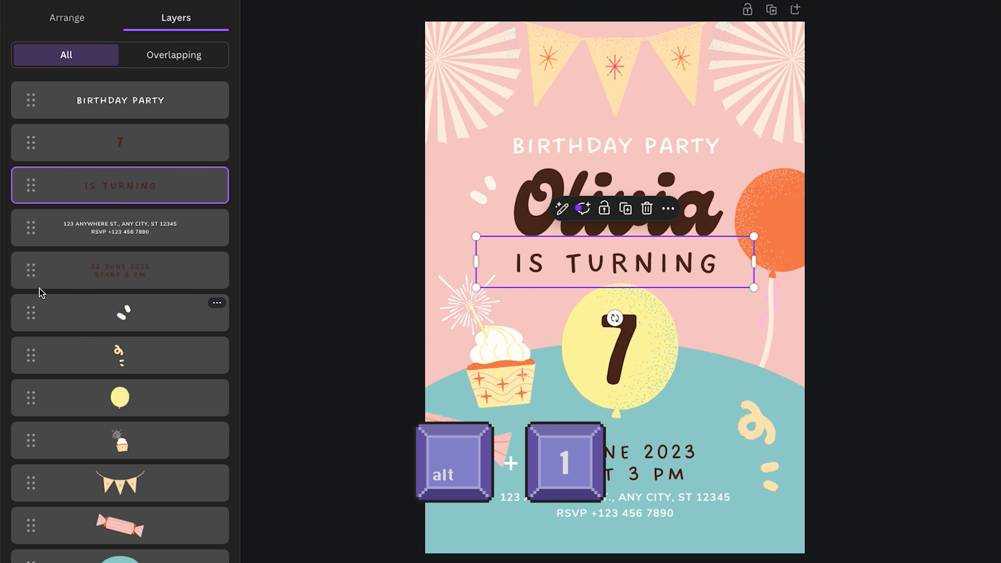
click(629, 333)
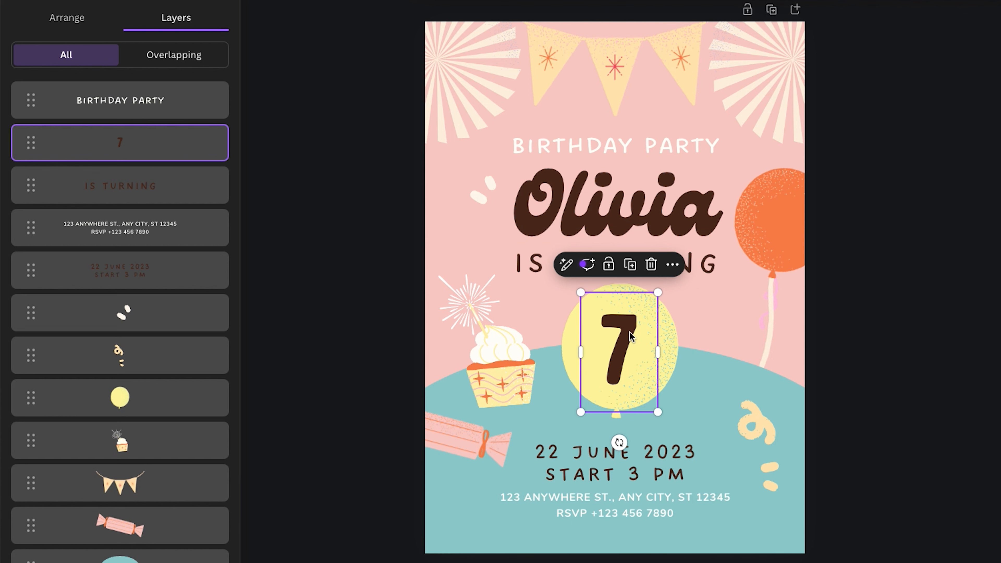
key(Delete)
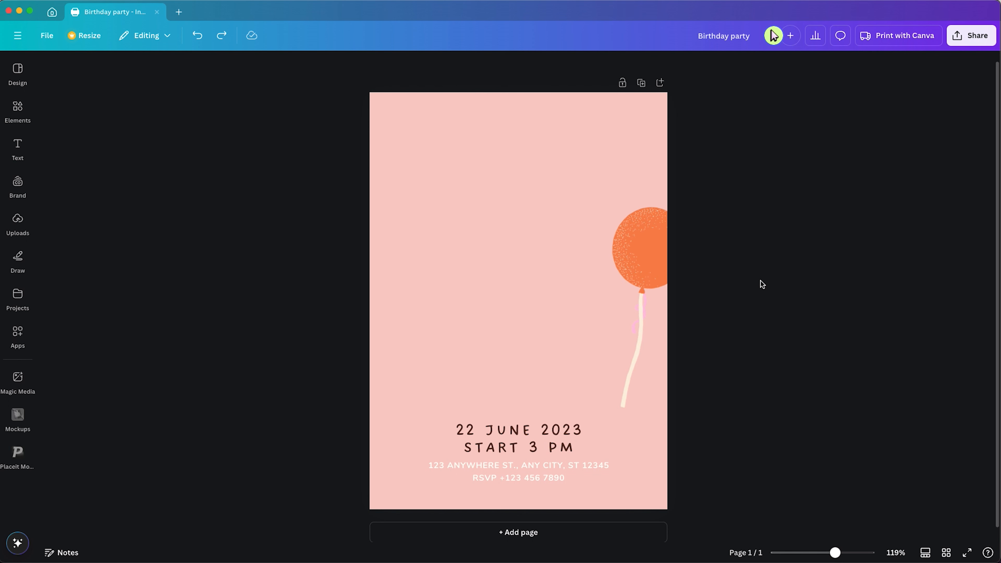
Move the orange balloon inward and shrink it
drag(651, 271, 590, 254)
drag(530, 386, 591, 361)
Set the date and start-time text font to Glacial Indifference and open its text colour options
click(516, 445)
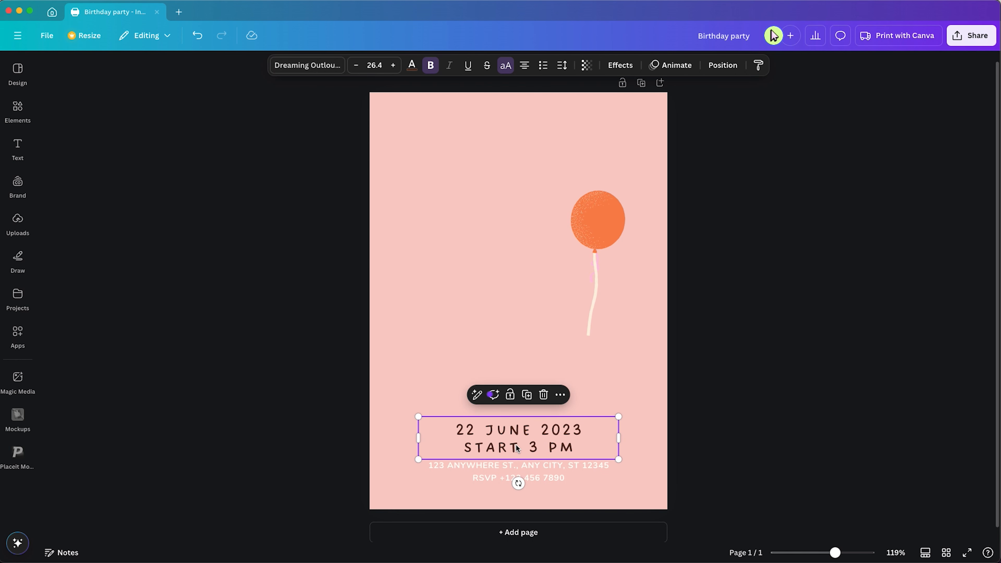
click(322, 70)
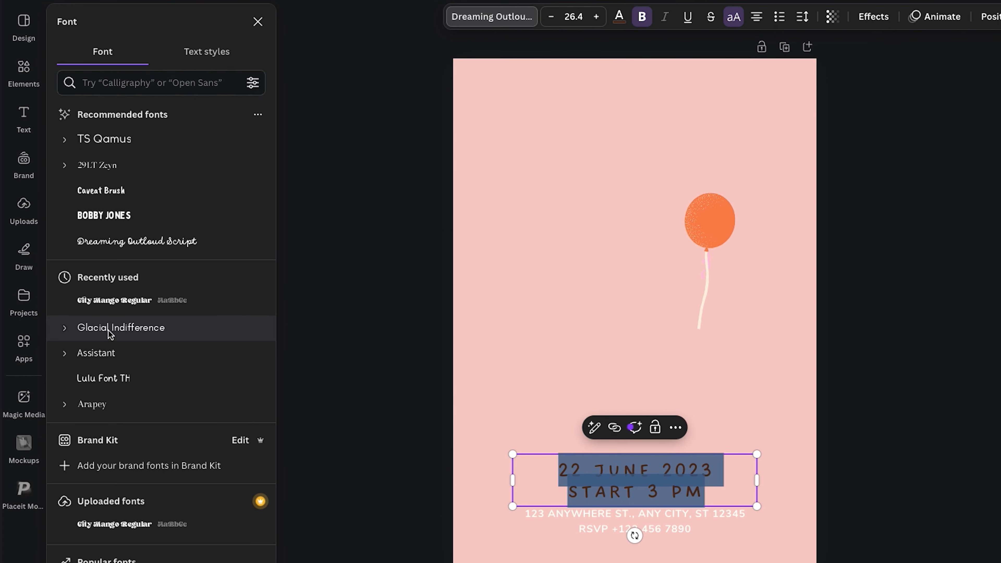
click(109, 331)
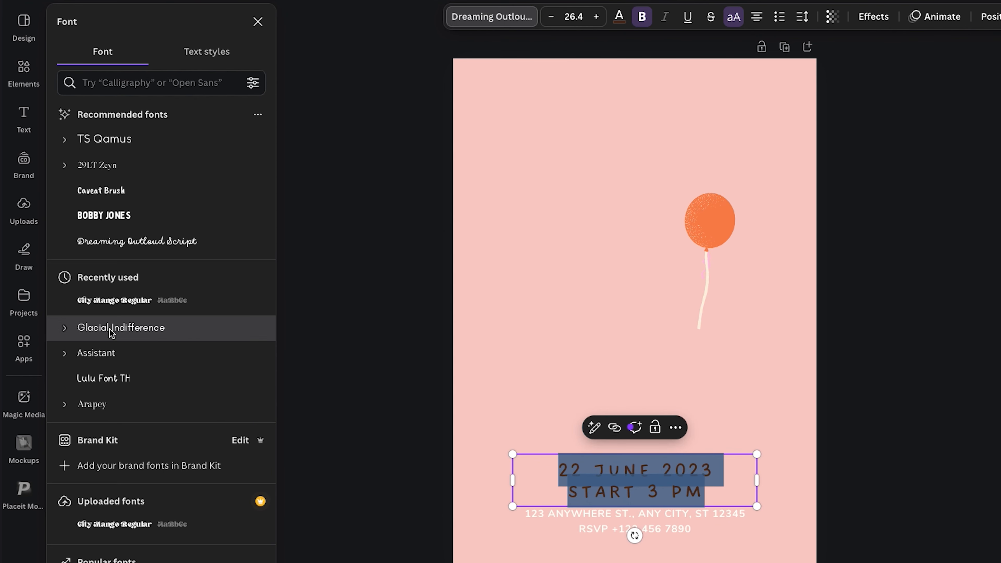
click(620, 18)
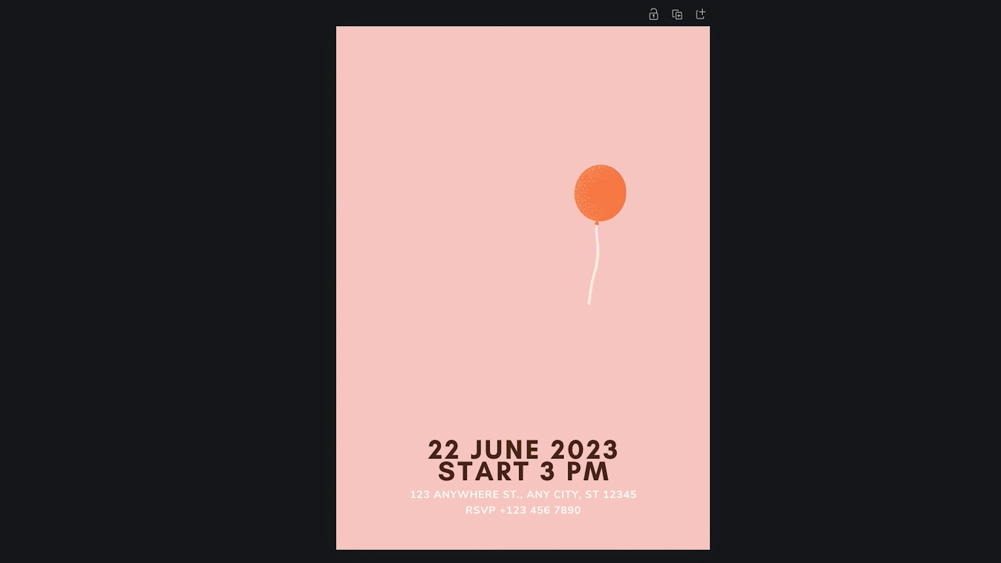
Drop a dinosaur party photo onto the page and reselect the date text
drag(803, 228, 506, 155)
click(447, 445)
drag(447, 445, 649, 466)
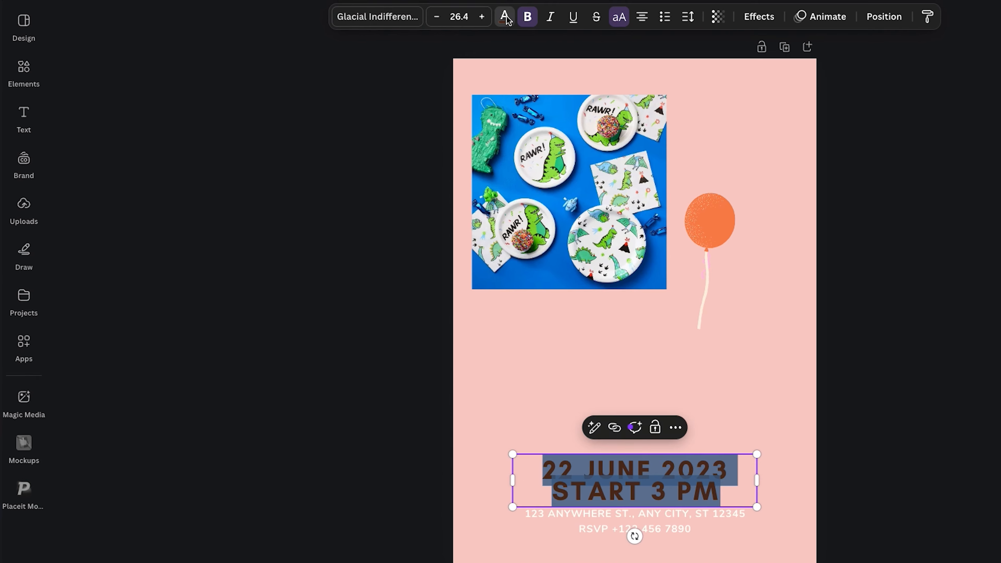
click(505, 17)
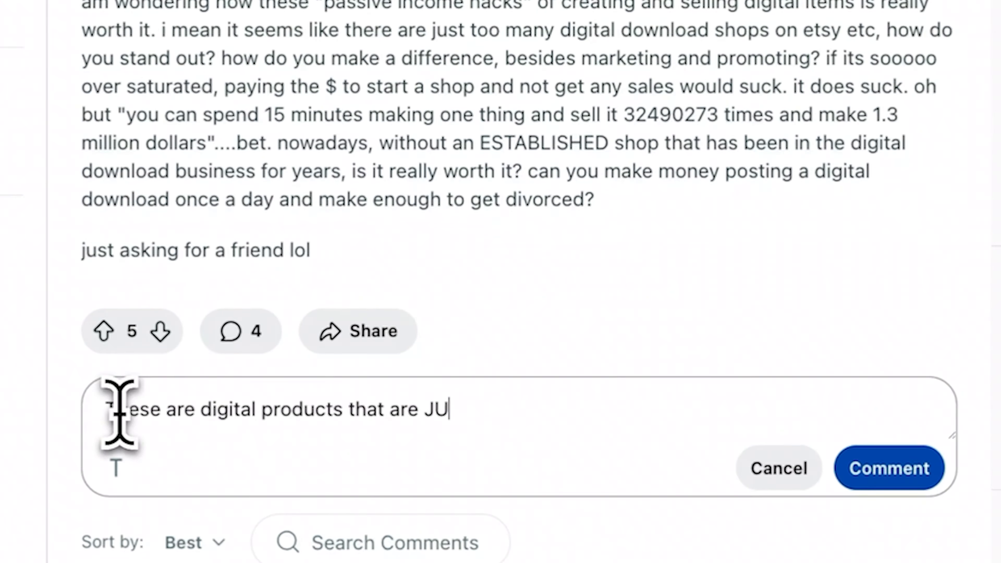
text(ST start)
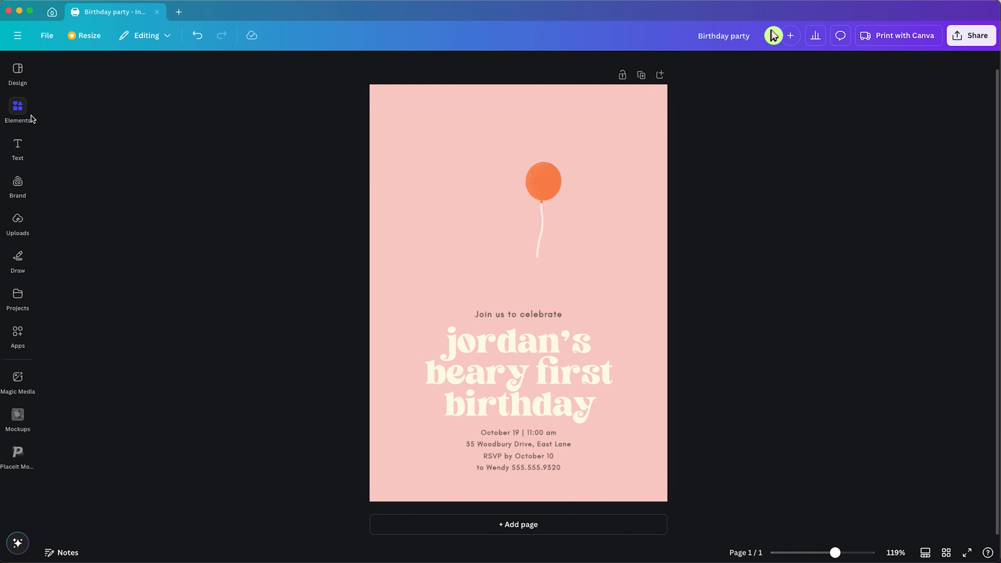
Browse the Graphics collection in Elements, filtered by Flowers
click(20, 114)
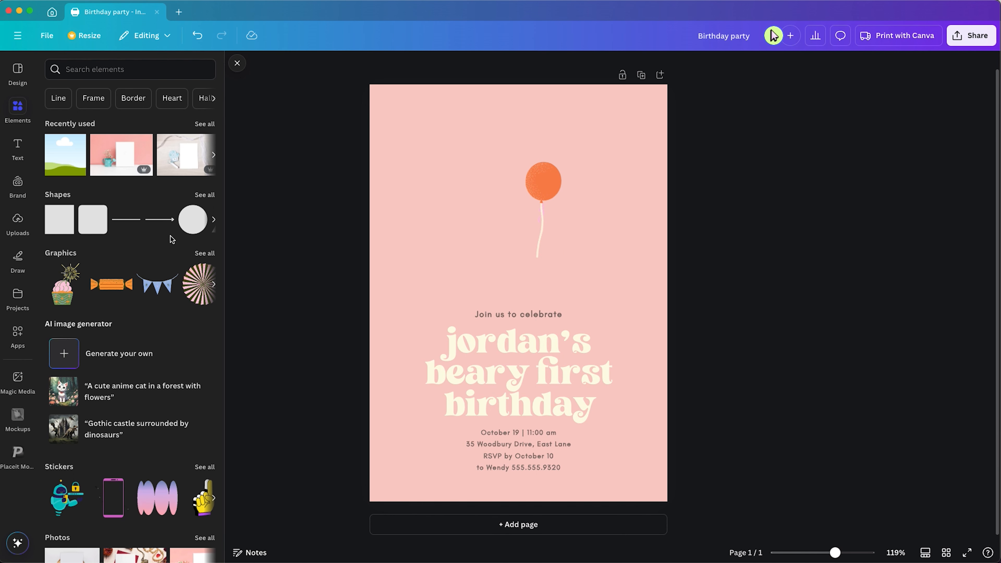
click(203, 253)
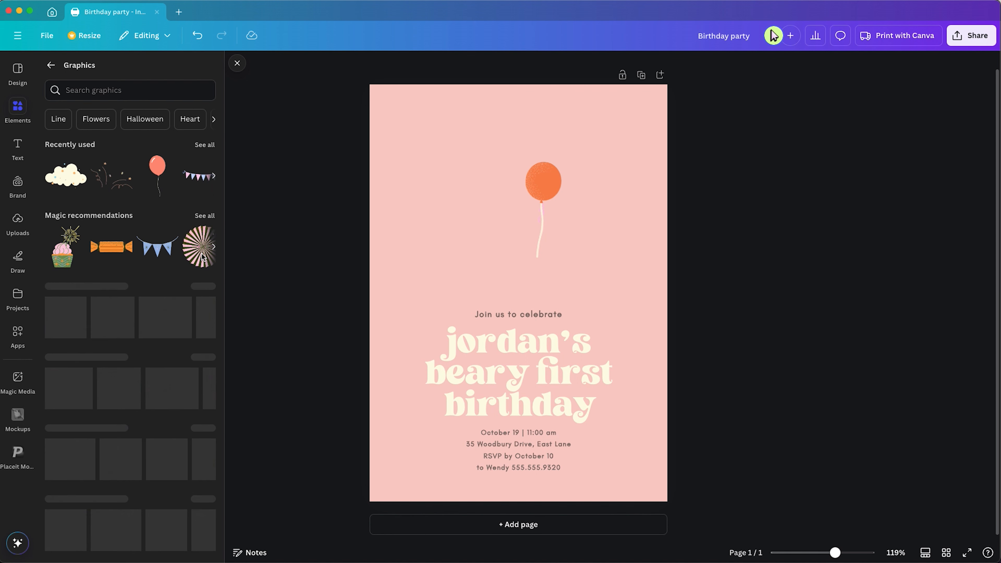
scroll(128, 237, down, 3)
scroll(128, 237, up, 4)
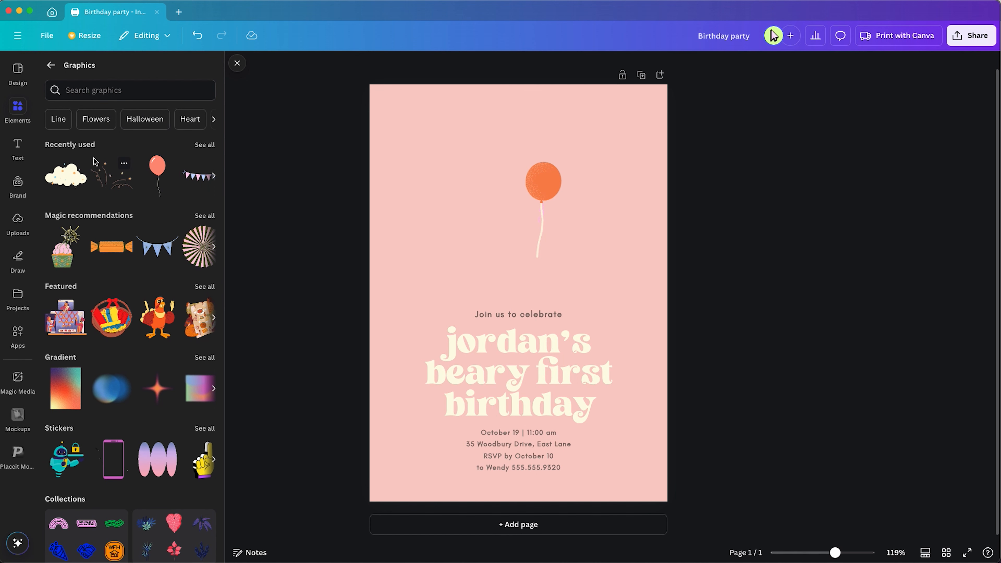
click(96, 120)
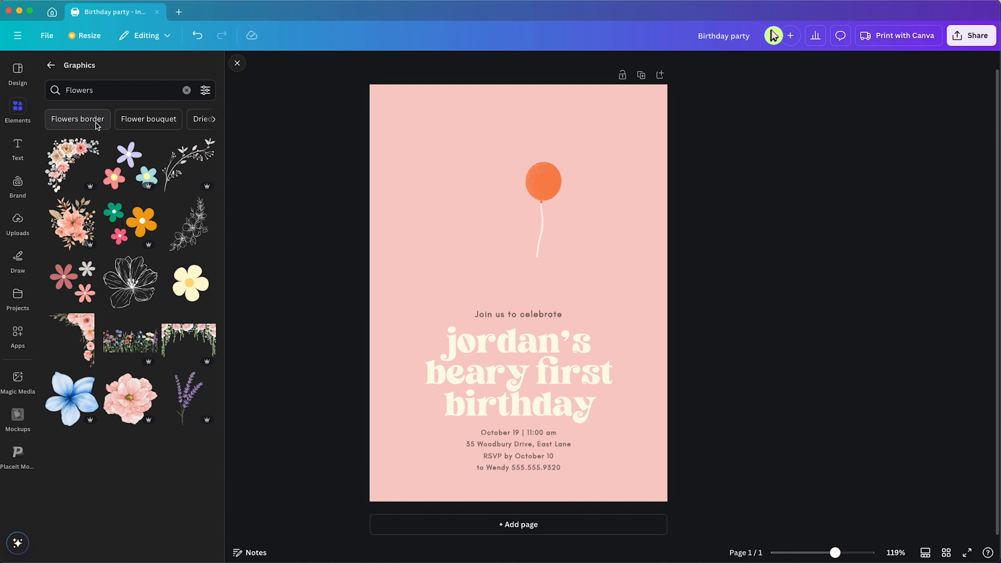
scroll(110, 175, down, 3)
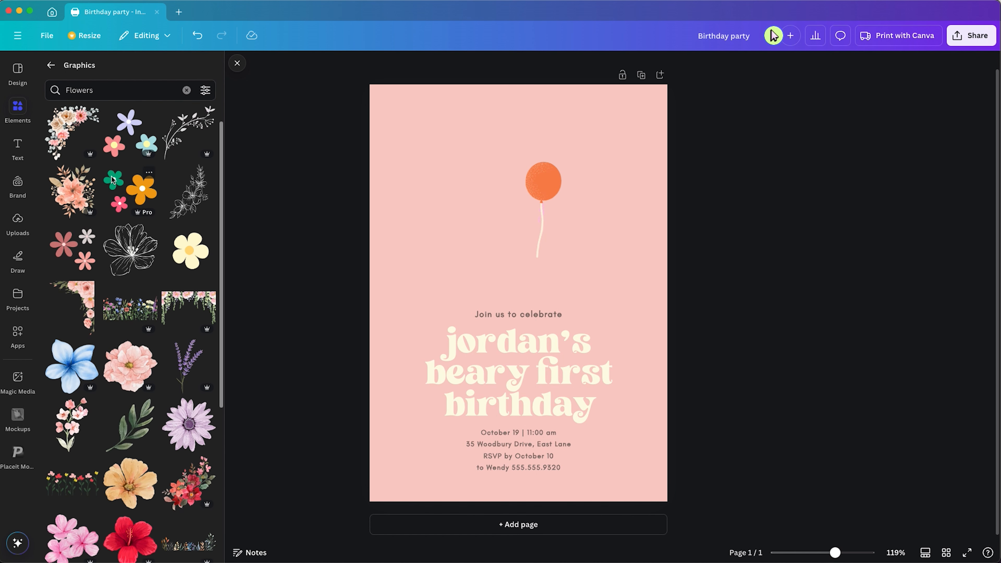
View the info details of the balloon graphic
click(541, 188)
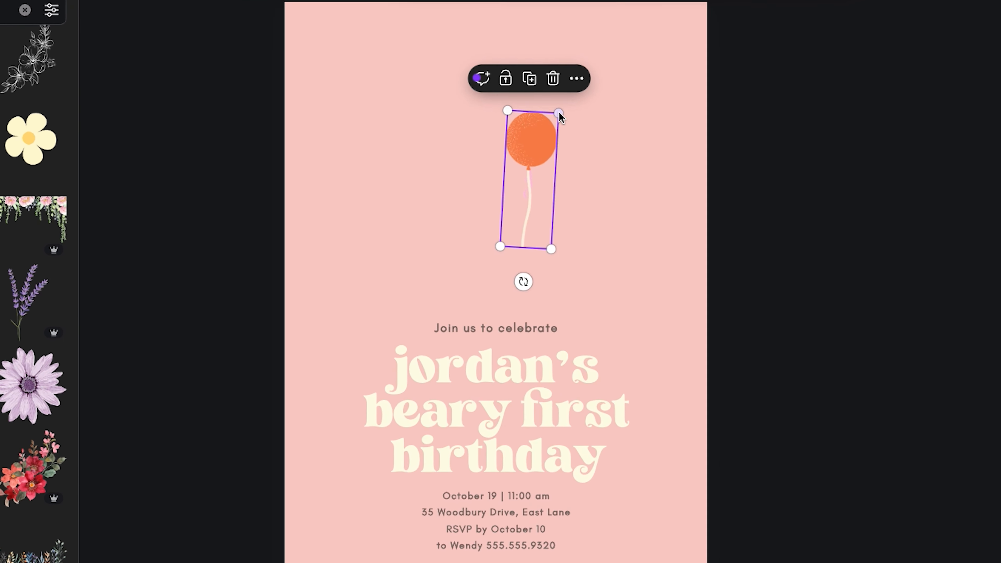
click(576, 78)
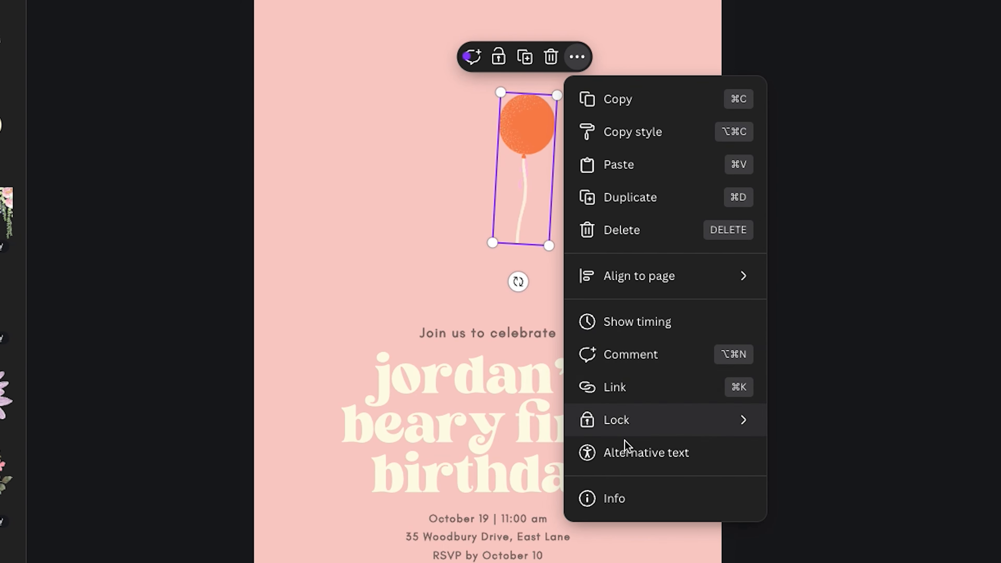
click(619, 498)
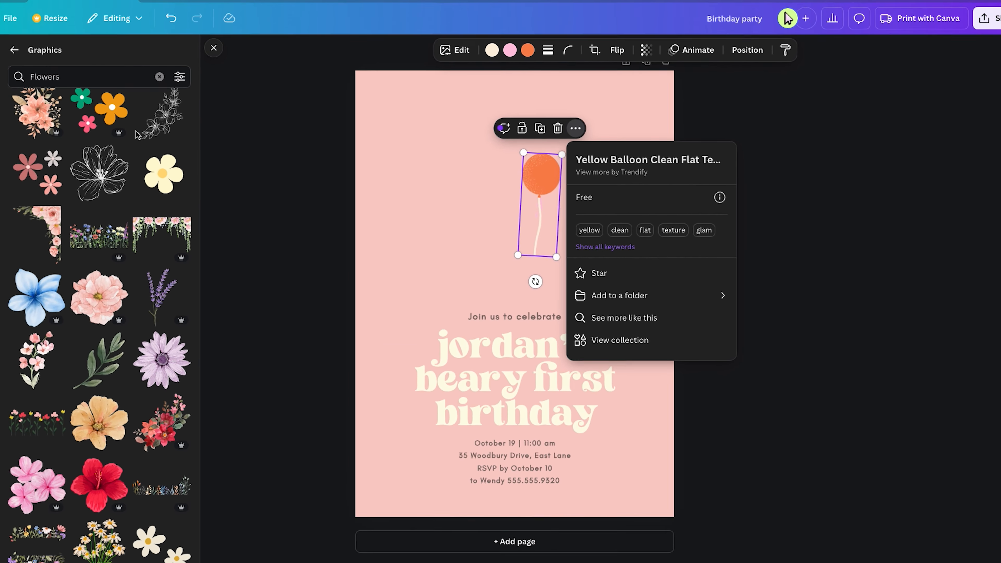
Search graphics for flat texture Flowers
click(70, 90)
text(flat texture)
key(Return)
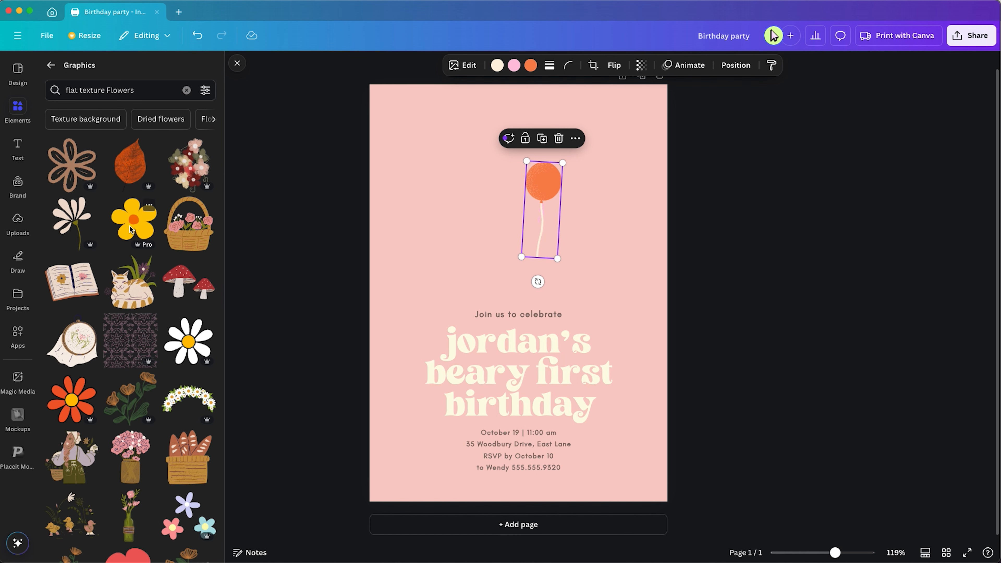
Search elements for birthday teddy bear and add a bear with a party hat graphic to the page
click(187, 90)
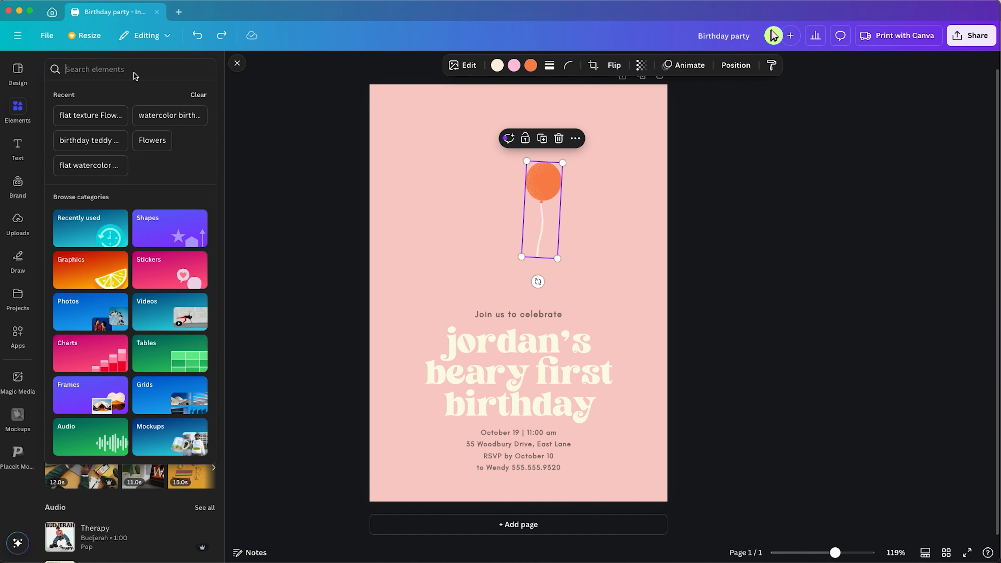
text(birthday teddy bear)
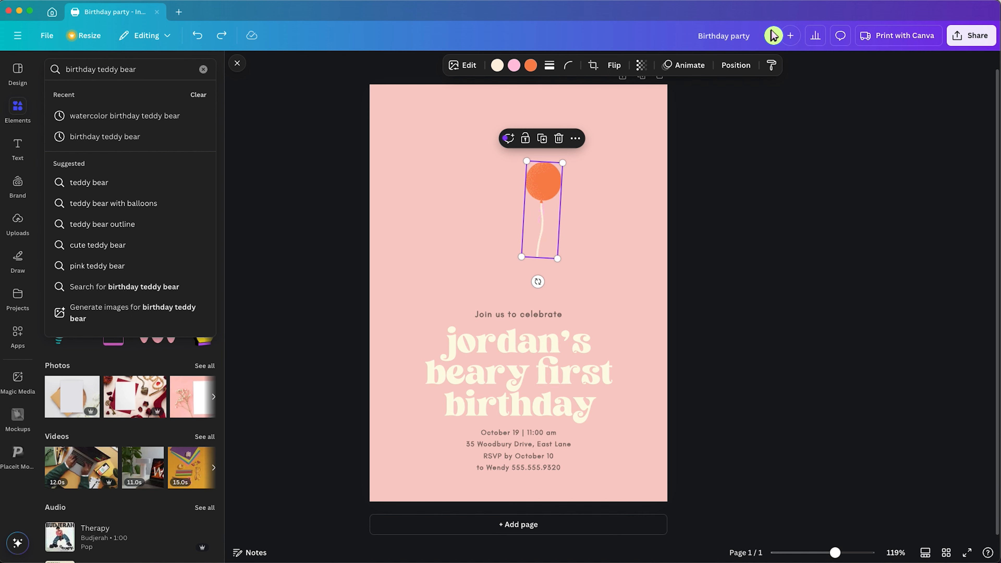
key(Return)
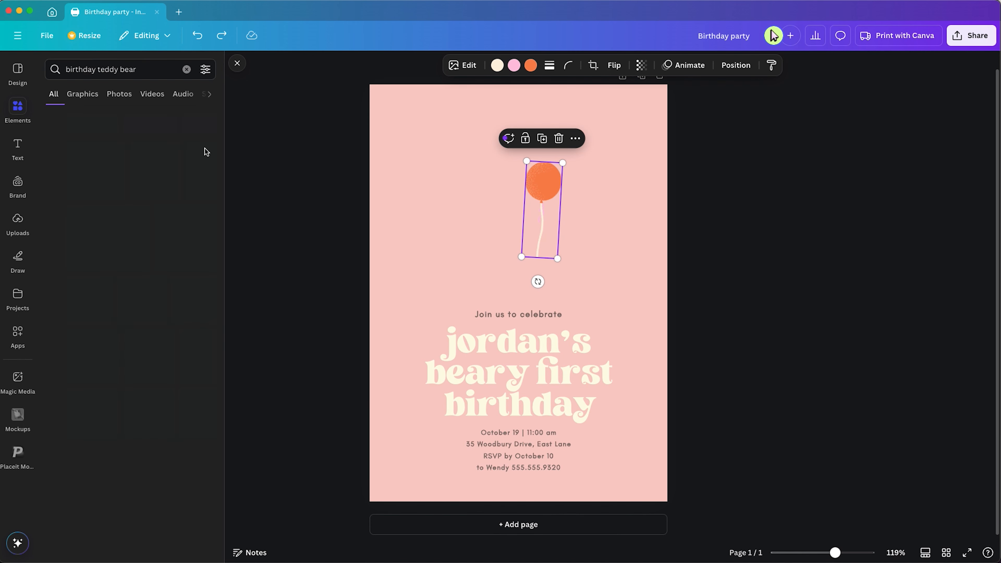
click(203, 149)
drag(207, 239, 490, 157)
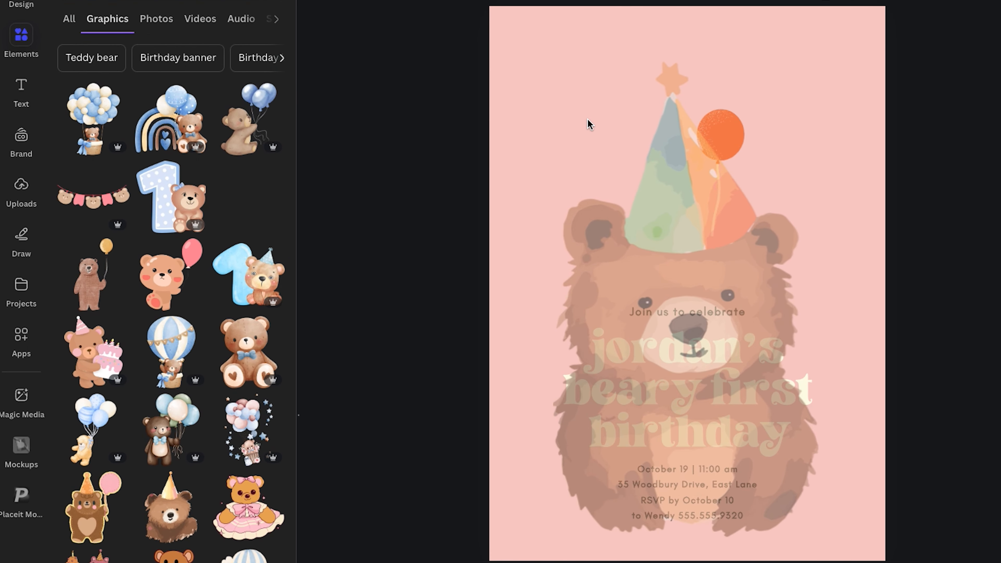
drag(590, 124, 588, 123)
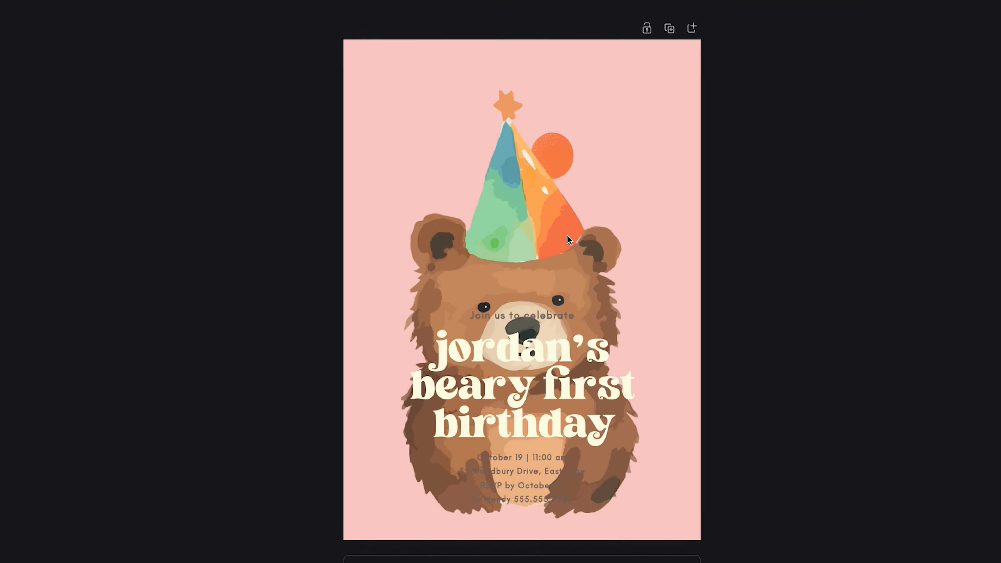
Reorder the layers so the bear graphic is on top, with the balloon directly beneath it
click(555, 235)
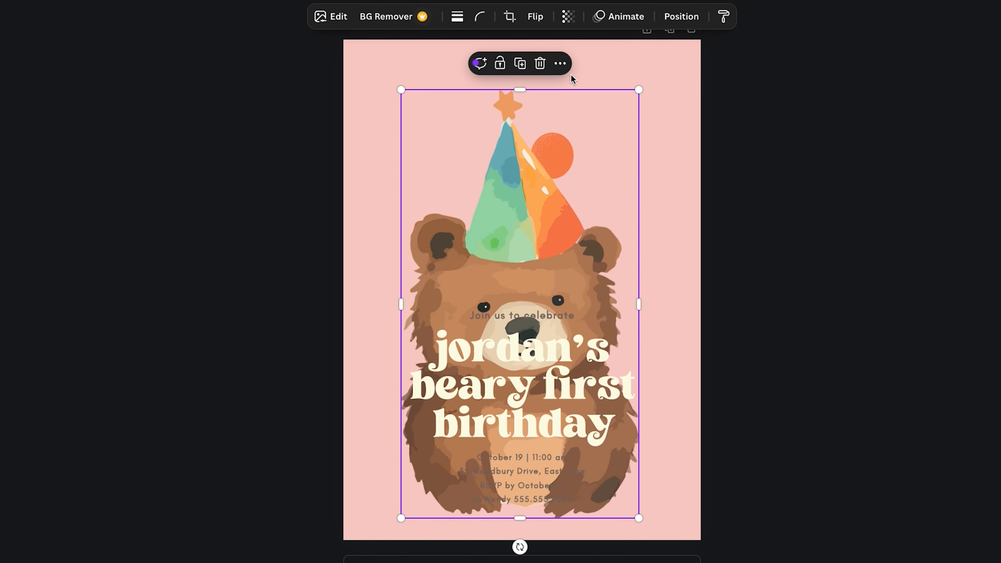
click(561, 66)
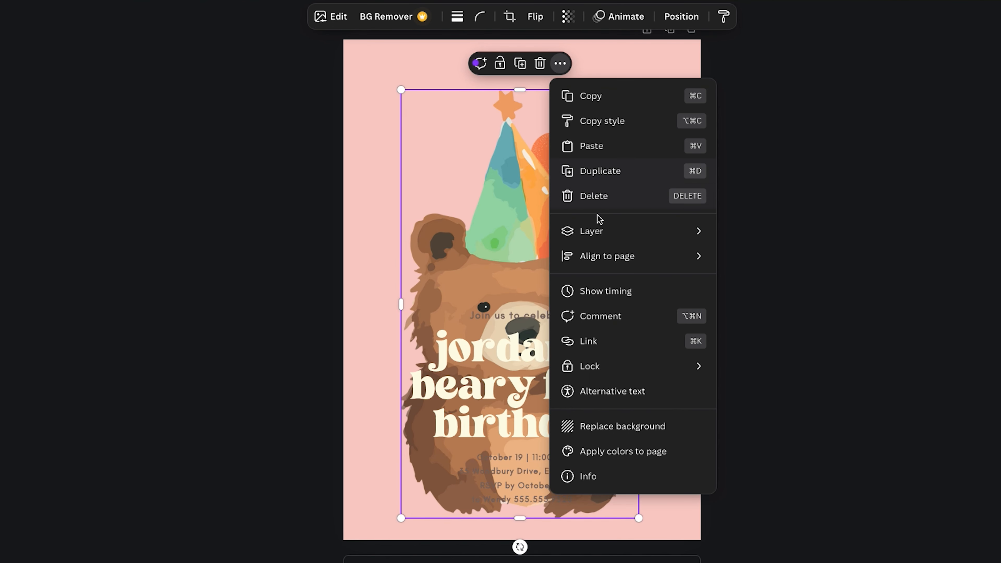
mouse_move(599, 234)
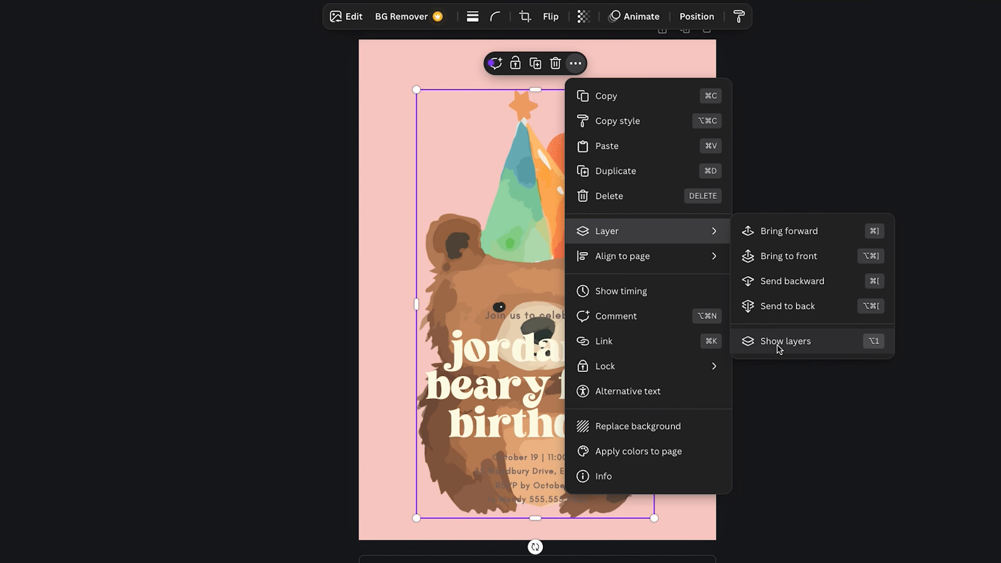
click(776, 341)
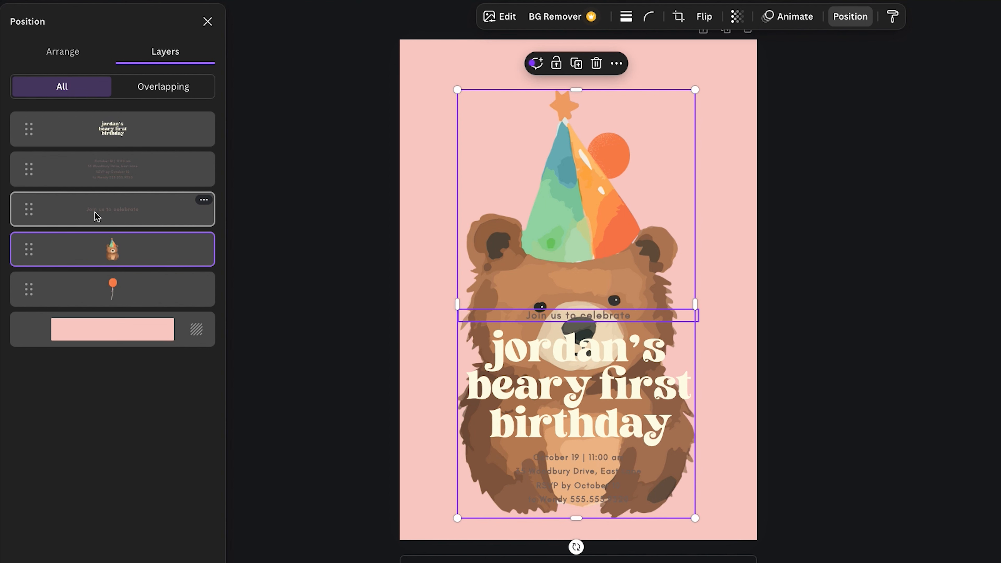
drag(29, 251, 30, 119)
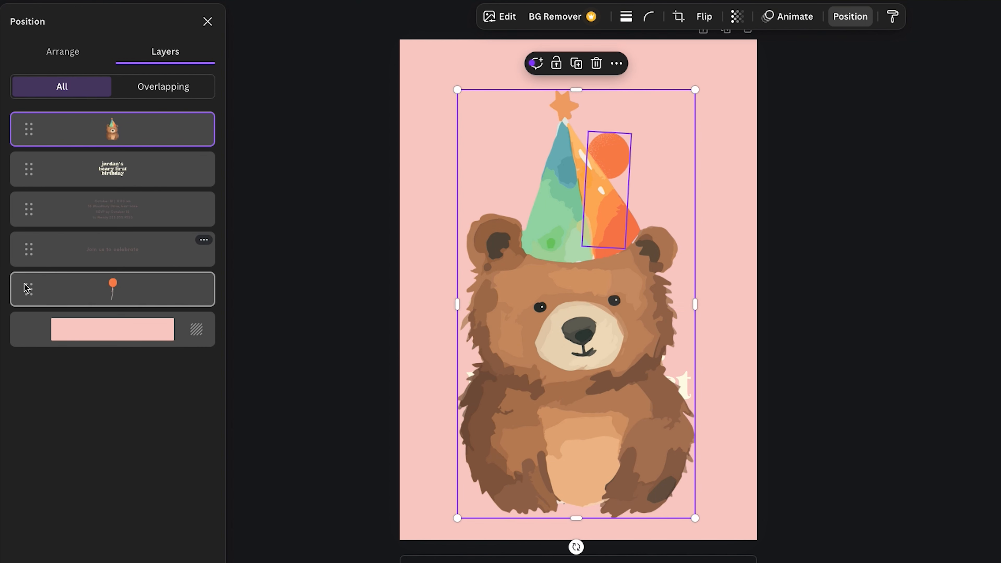
drag(25, 291, 25, 184)
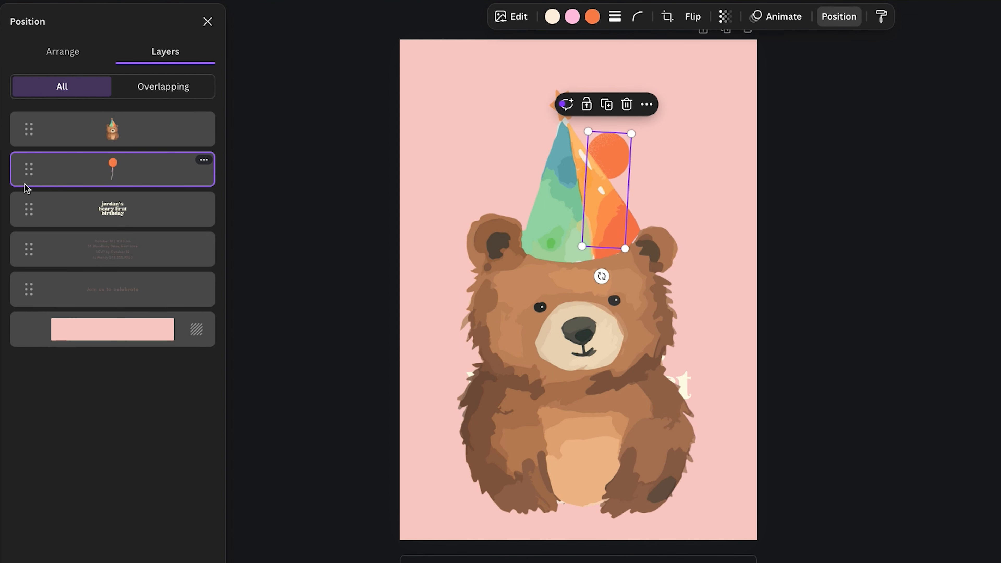
Shrink the bear graphic and move it into the upper middle of the invitation above the text
click(36, 142)
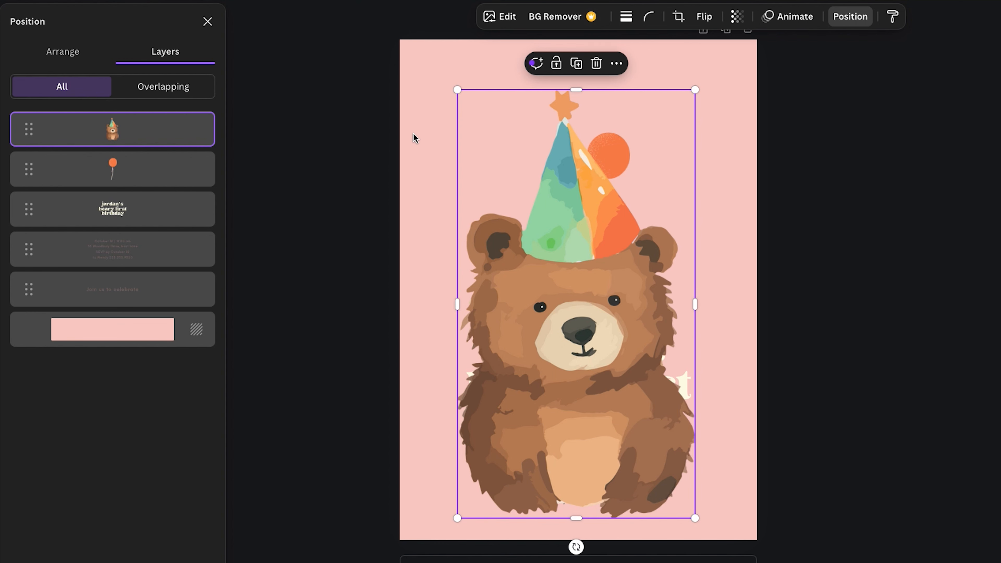
key(shift)
drag(457, 90, 472, 144)
key(super+z)
drag(457, 519, 644, 258)
drag(649, 220, 599, 263)
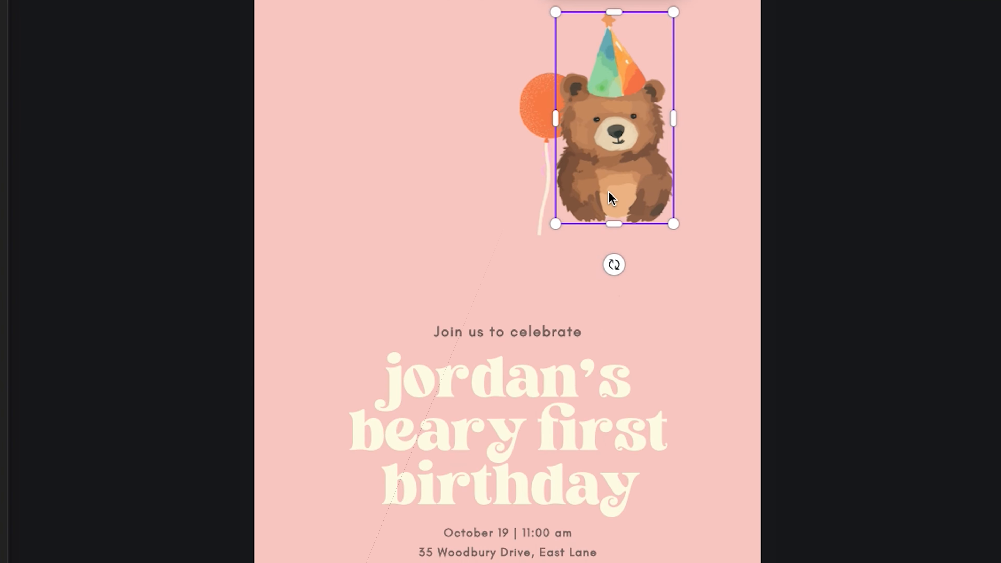
drag(538, 260, 503, 284)
Position the balloon graphic beside the bear's party hat and nudge it into place
click(577, 116)
drag(578, 120, 587, 114)
key(Right)
key(Right)
key(Right)
key(Right)
key(Right)
key(Right)
key(Left)
key(Left)
key(Left)
click(543, 197)
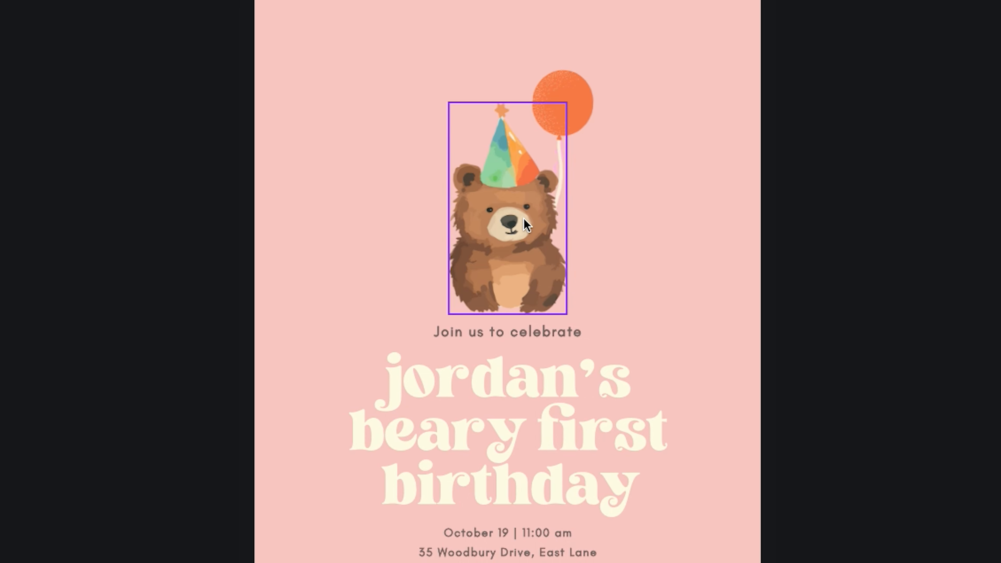
click(522, 232)
shift+click(583, 117)
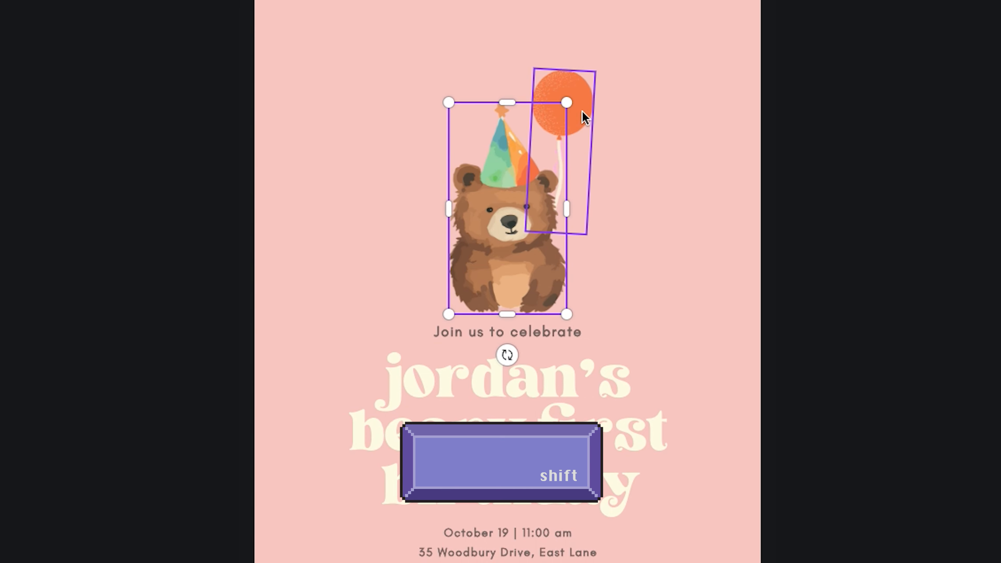
drag(582, 116, 583, 96)
click(851, 118)
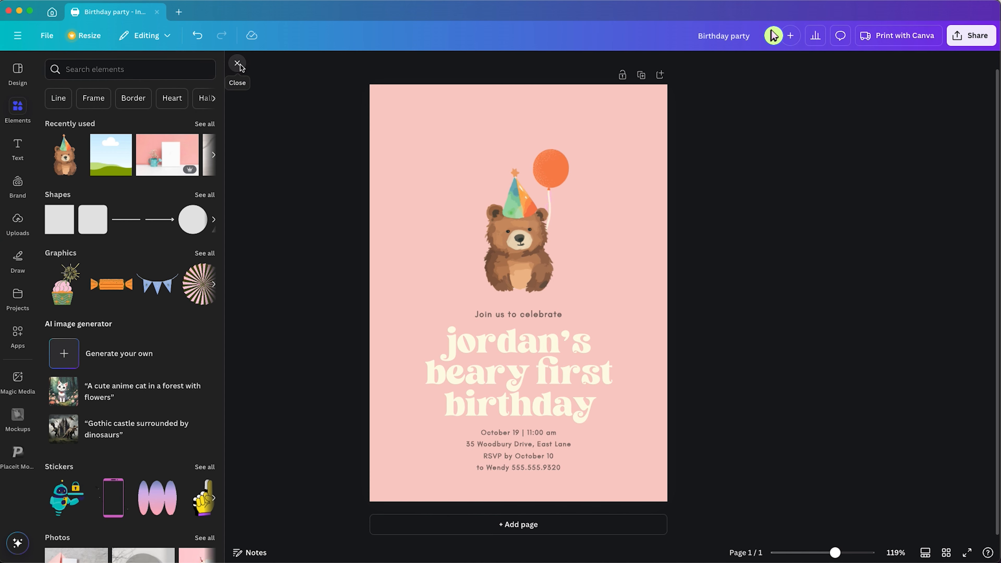
click(237, 66)
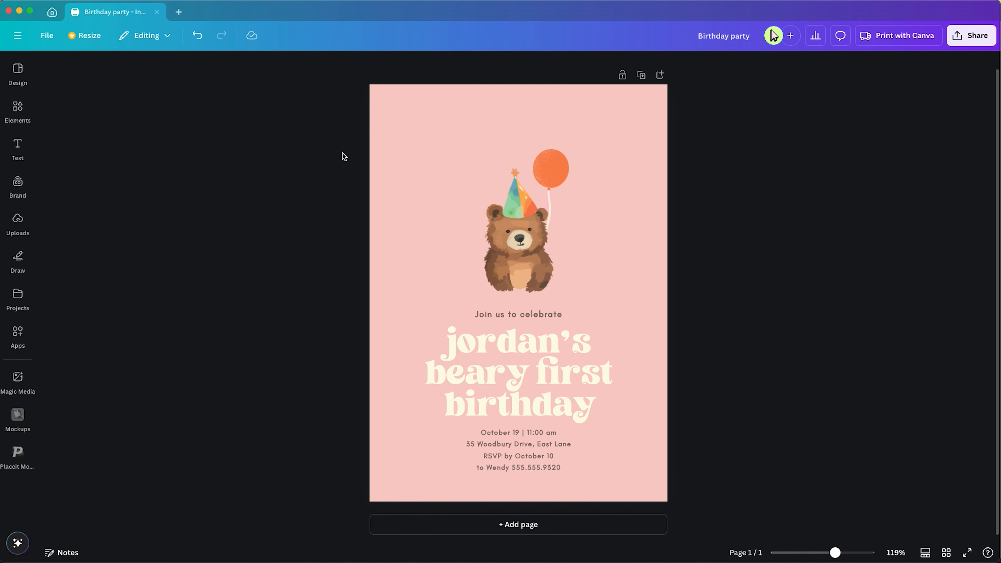
Search the element graphics for confetti dots background
click(25, 114)
click(118, 69)
text(confetti dots background)
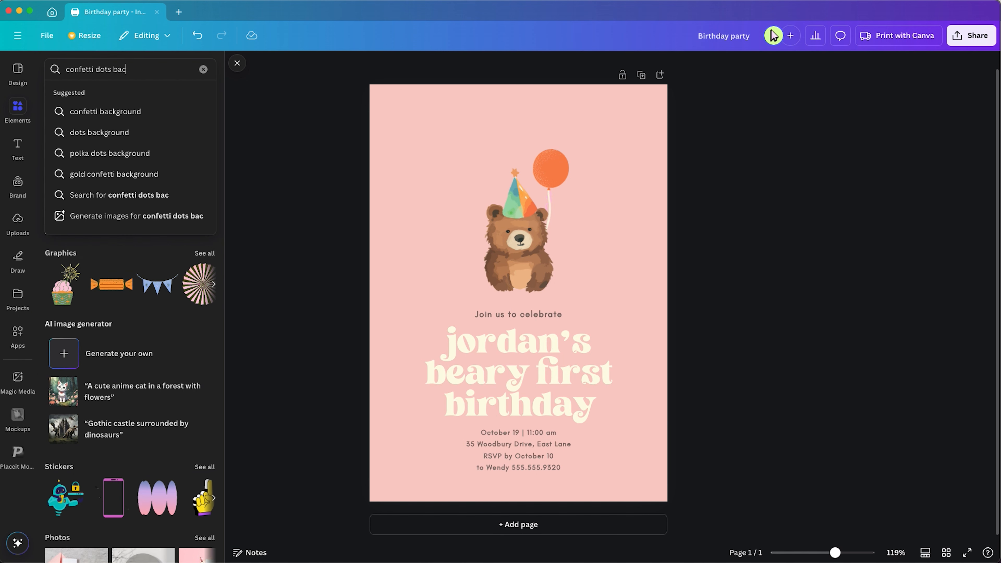
key(Return)
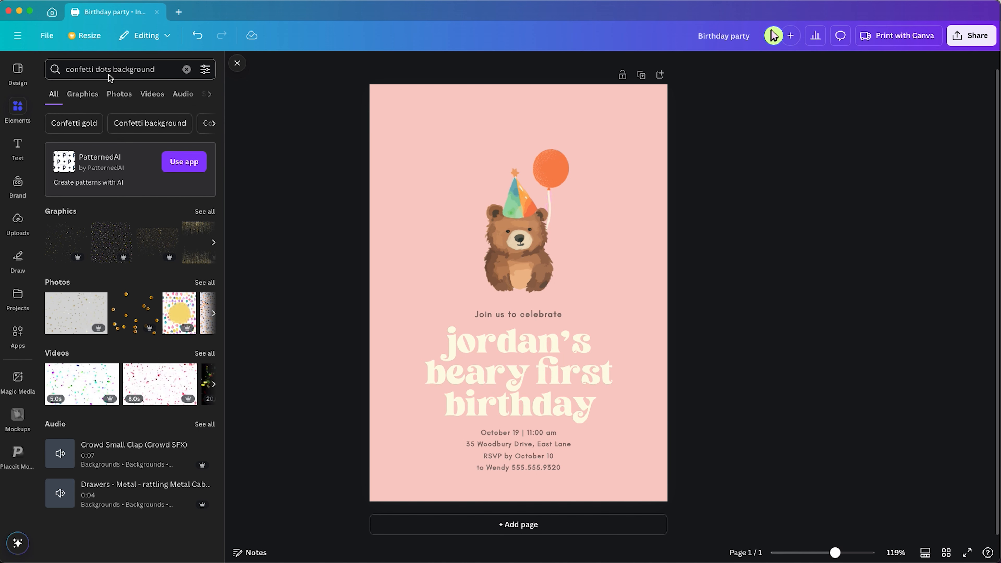
click(205, 211)
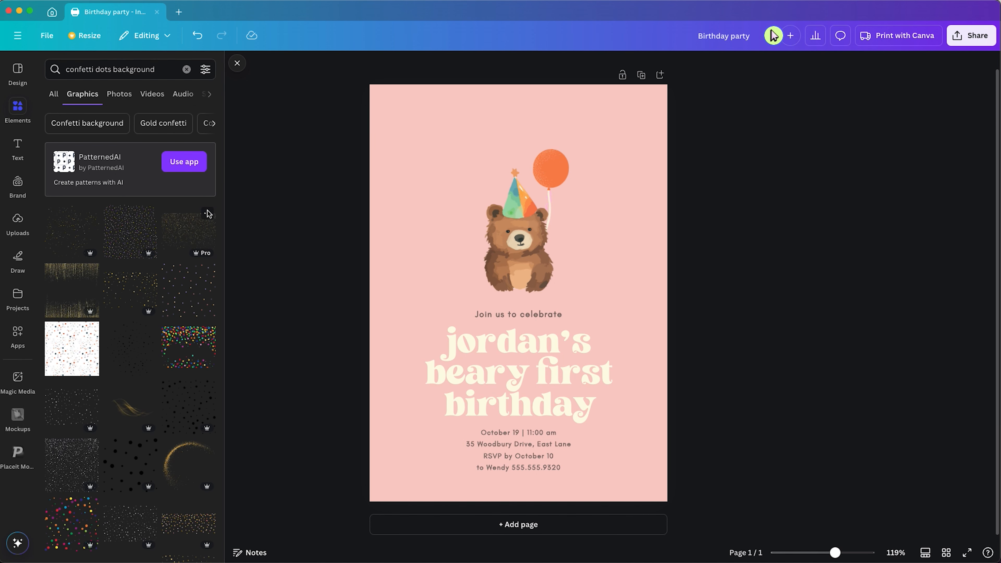
Add a colourful confetti dots graphic to the page and place it near the bear
drag(182, 291, 469, 230)
drag(524, 173, 524, 172)
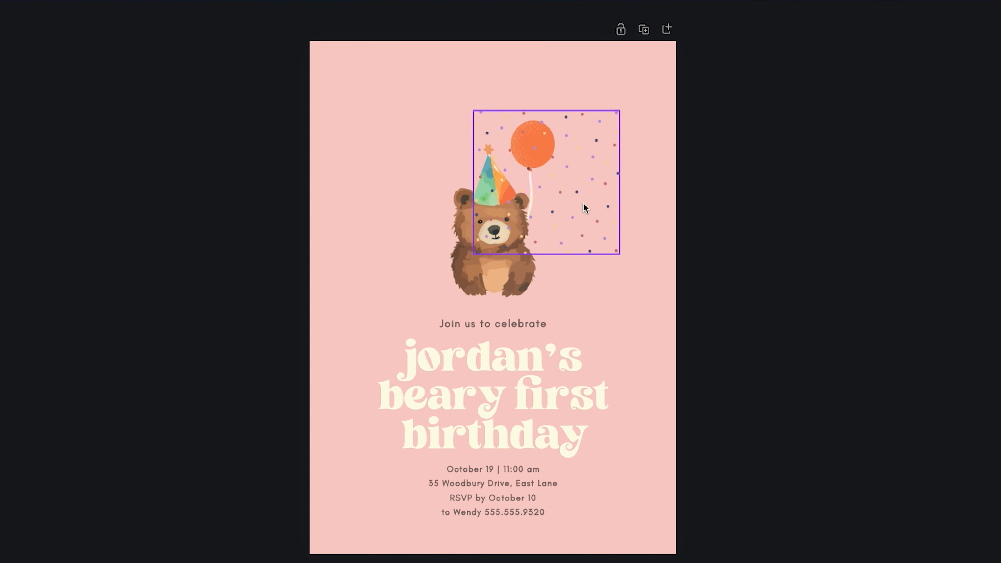
click(547, 83)
drag(546, 186, 531, 292)
Duplicate the confetti graphic and arrange the copies as tiles in a grid around the bear
key(ctrl+d)
shift+click(381, 183)
drag(348, 382, 462, 358)
drag(563, 268, 526, 272)
click(456, 75)
mouse_move(431, 193)
mouse_down()
mouse_move(494, 190)
mouse_move(393, 203)
mouse_move(436, 201)
mouse_up()
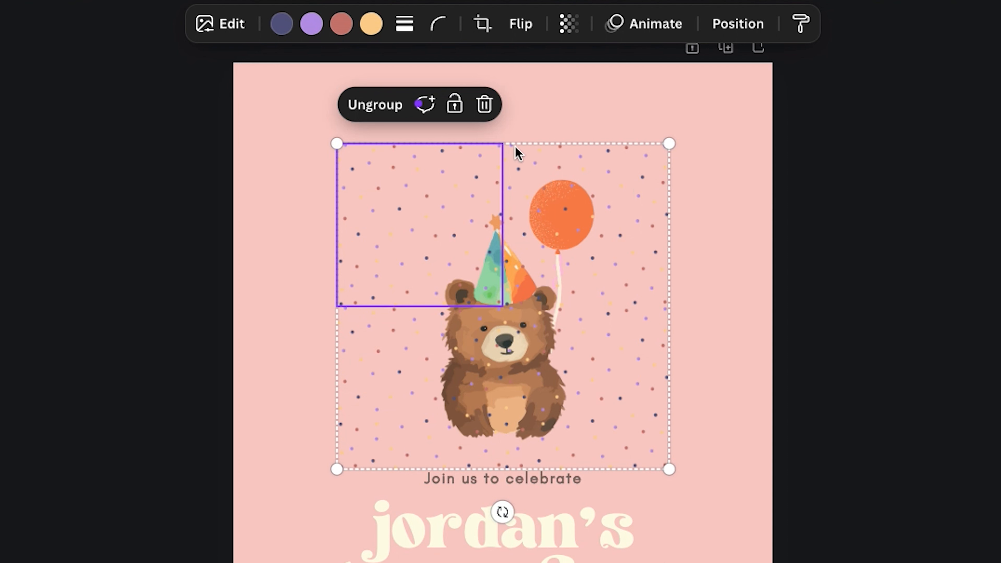
Reduce the transparency of the two upper confetti tiles
click(313, 33)
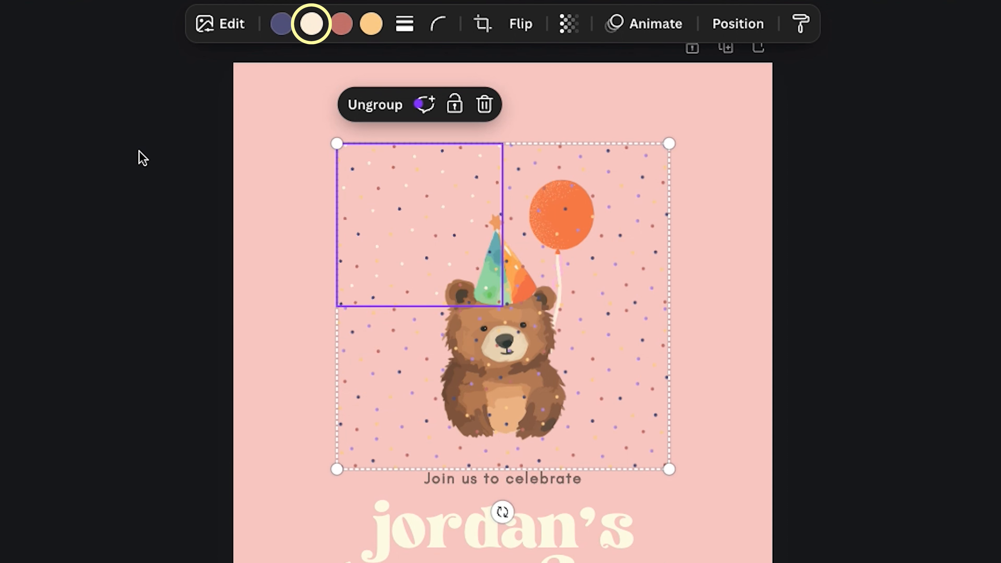
click(655, 186)
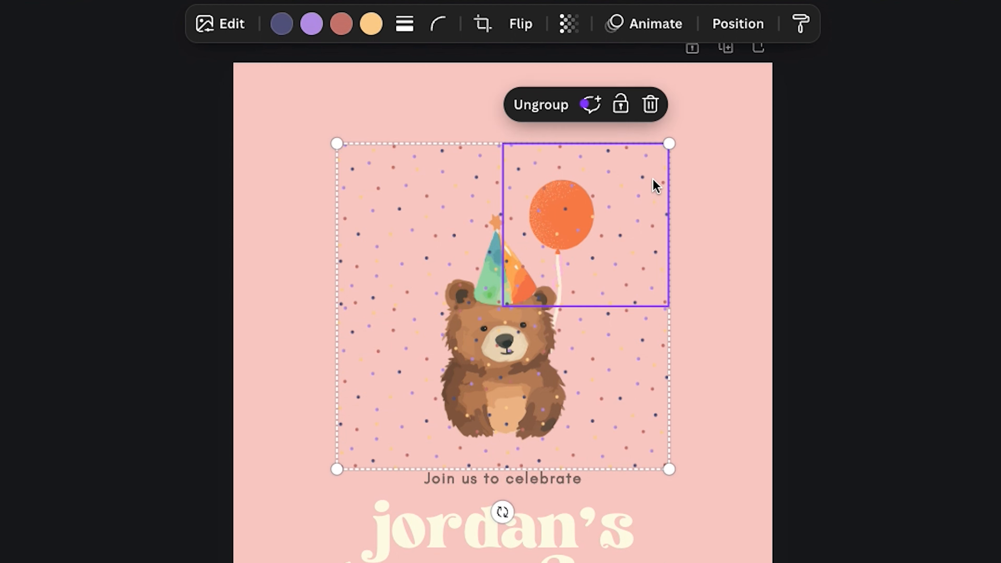
click(569, 25)
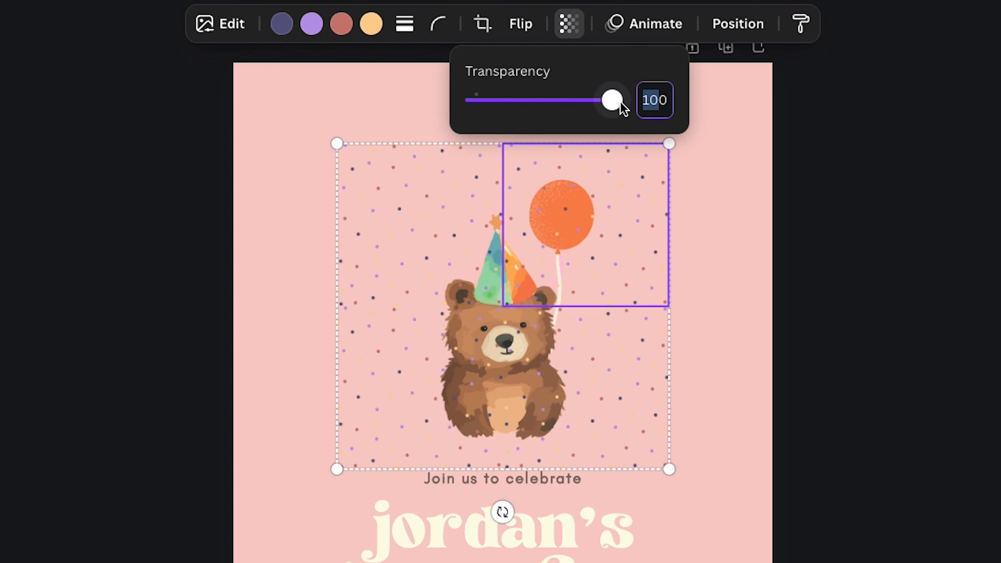
drag(617, 107, 511, 100)
click(478, 228)
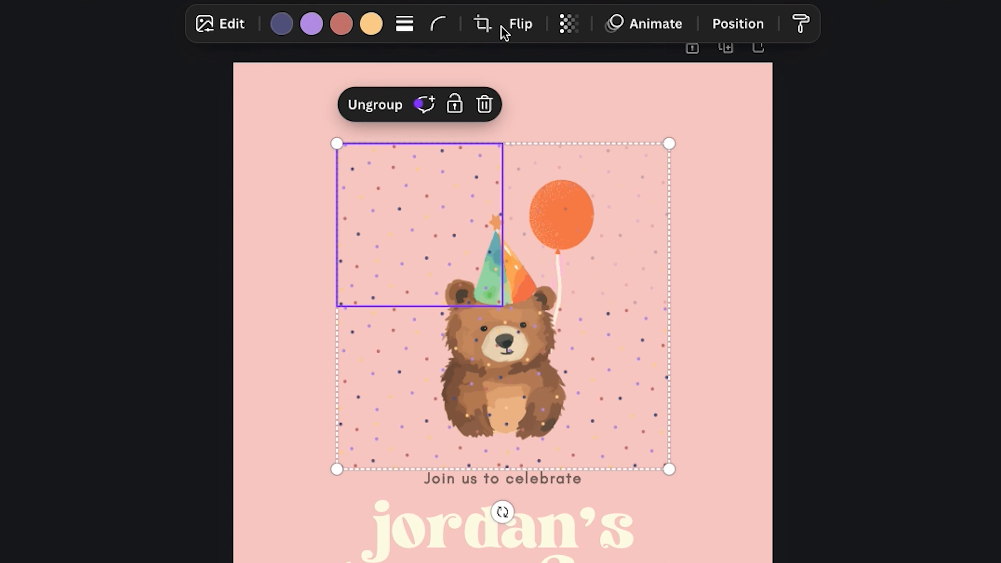
click(568, 24)
click(653, 101)
key(Return)
Set the transparency of the lower confetti tiles to 28
click(393, 420)
click(569, 24)
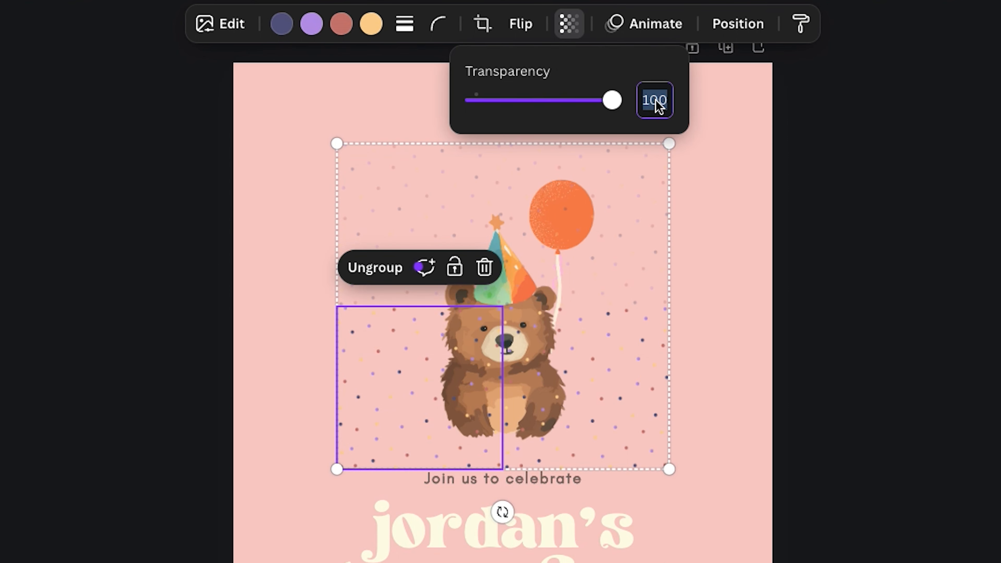
click(628, 314)
click(568, 24)
click(655, 101)
text(28)
key(Return)
click(732, 331)
click(433, 342)
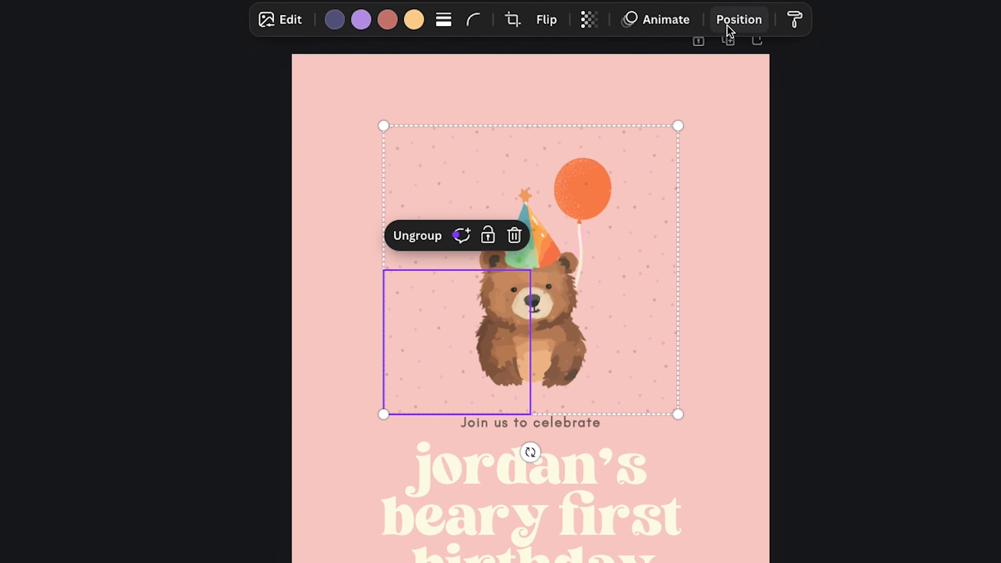
Move the confetti group behind the bear and balloon in the layer order
click(737, 24)
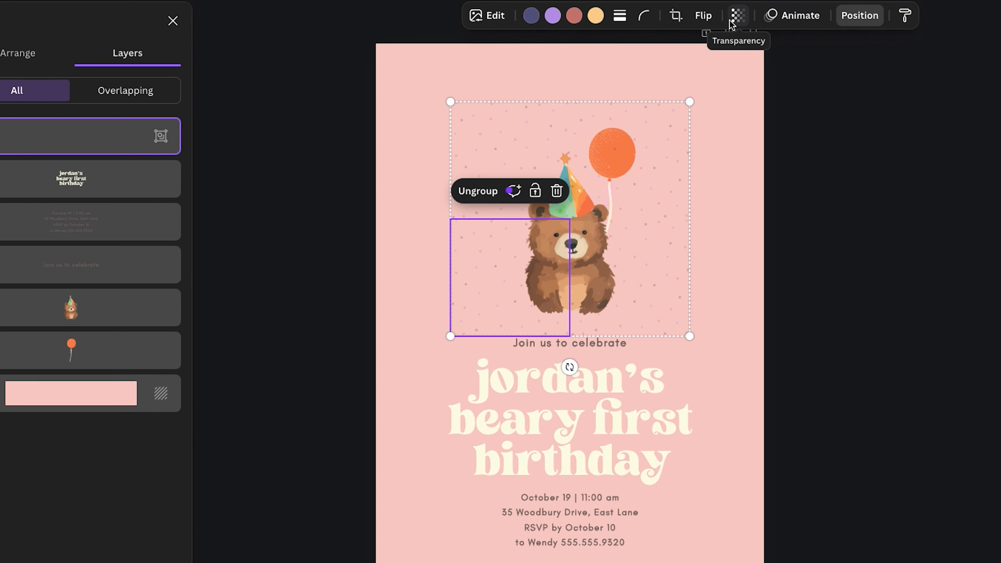
drag(0, 136, 27, 348)
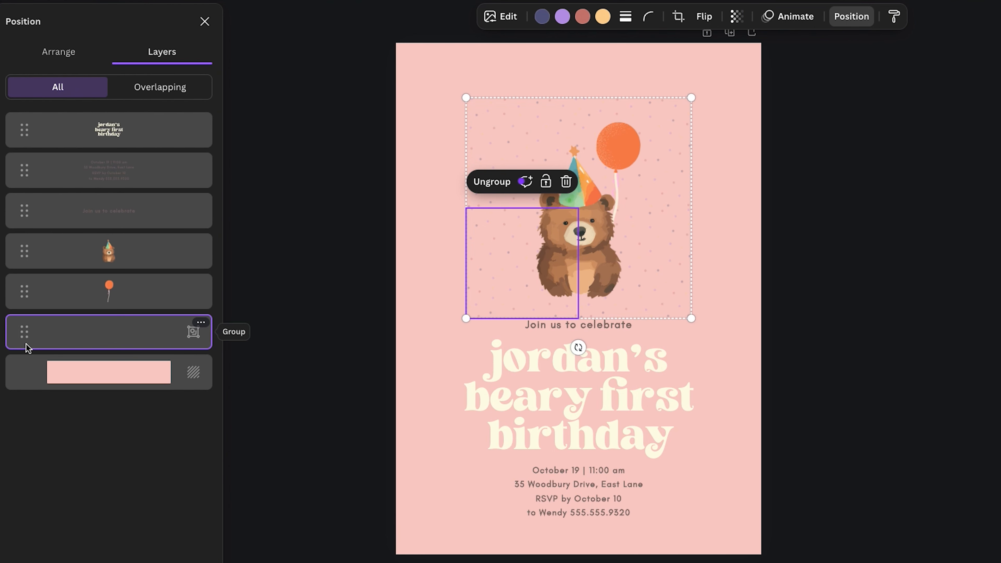
click(314, 309)
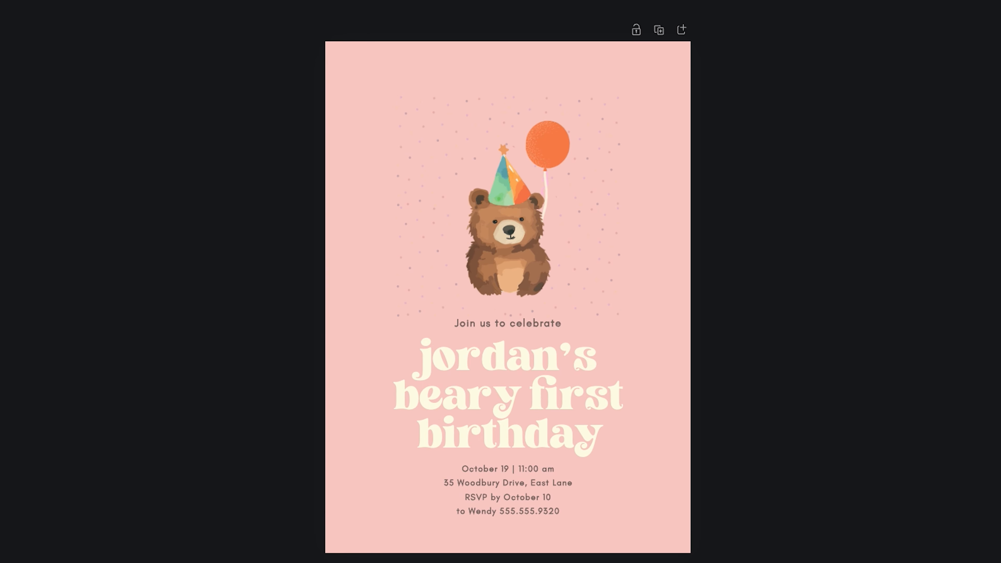
Add a cloud shape and stretch it over the area around the bear
click(0, 65)
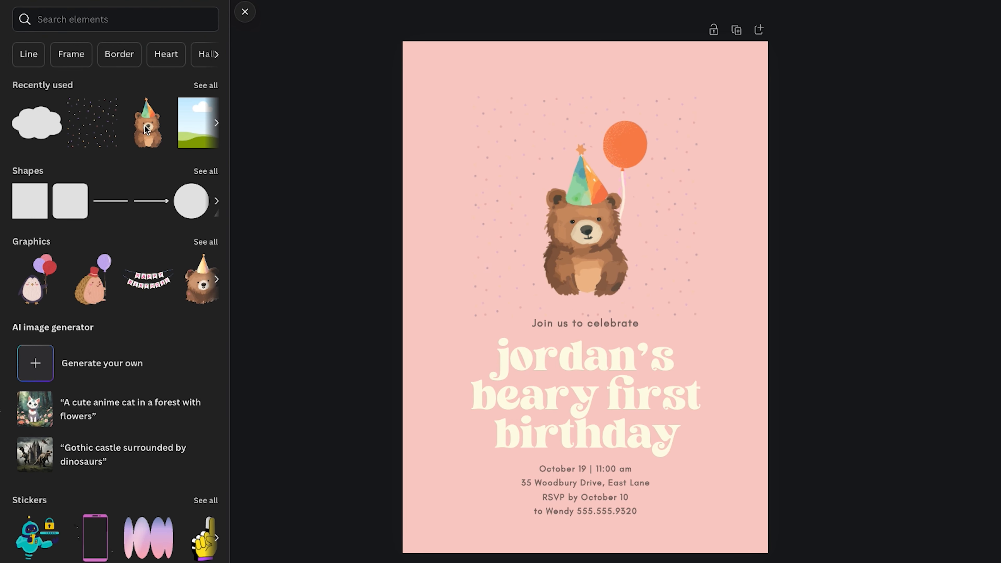
click(201, 171)
scroll(185, 241, down, 1)
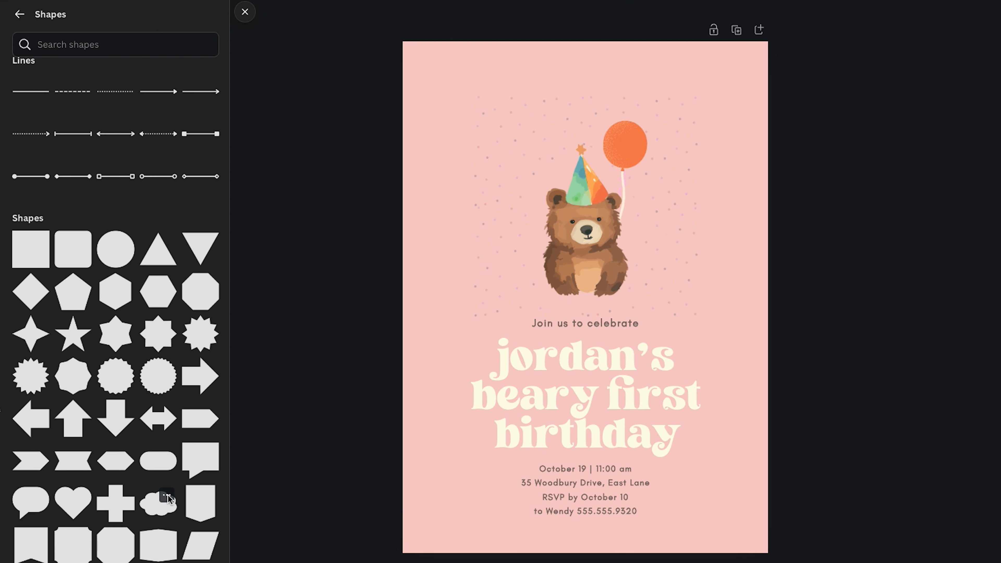
click(154, 508)
drag(530, 261, 442, 241)
drag(550, 364, 408, 275)
drag(517, 248, 589, 179)
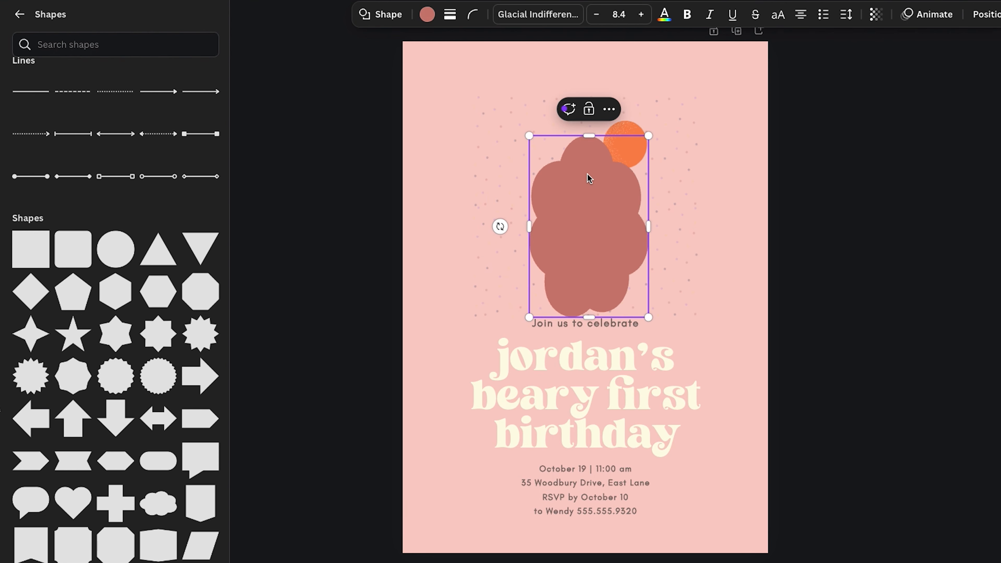
Fill the cloud shape with the page's pink background colour, #F8CDC7
click(427, 14)
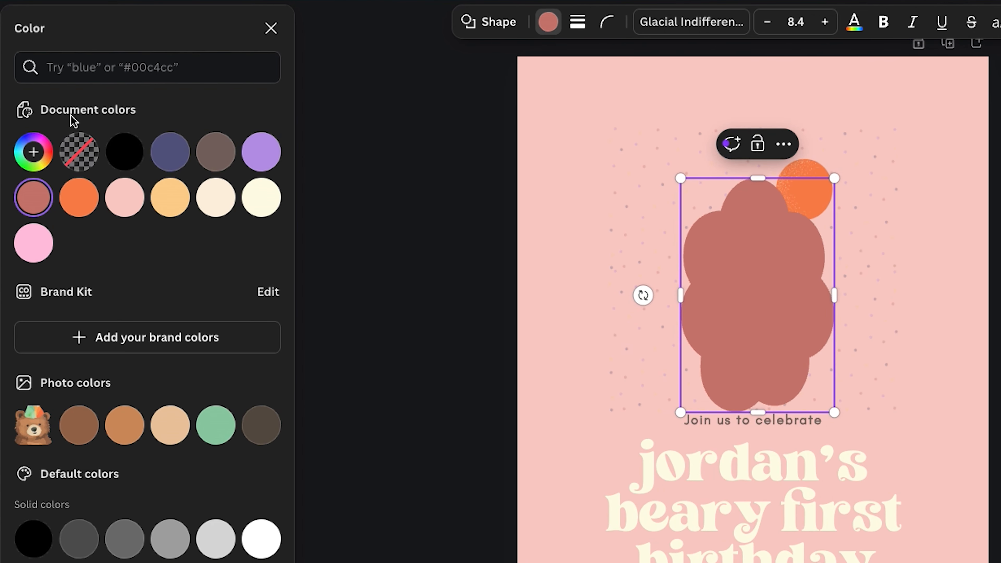
click(47, 161)
click(237, 360)
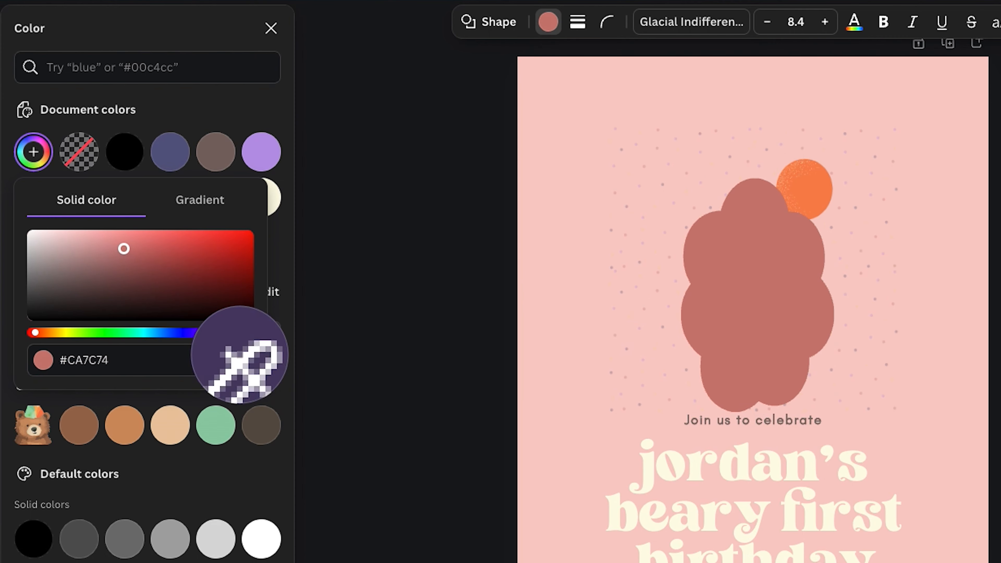
click(566, 224)
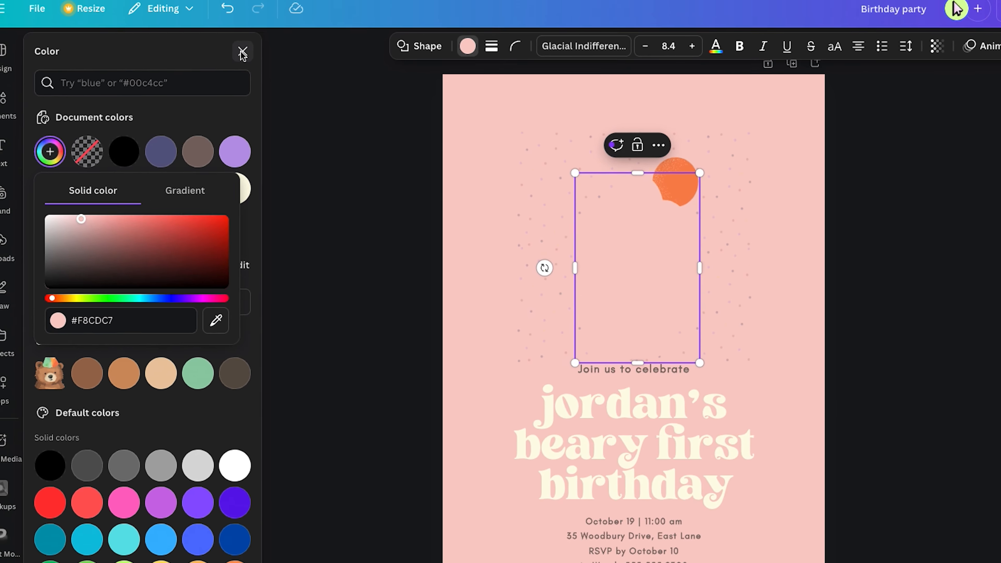
click(271, 29)
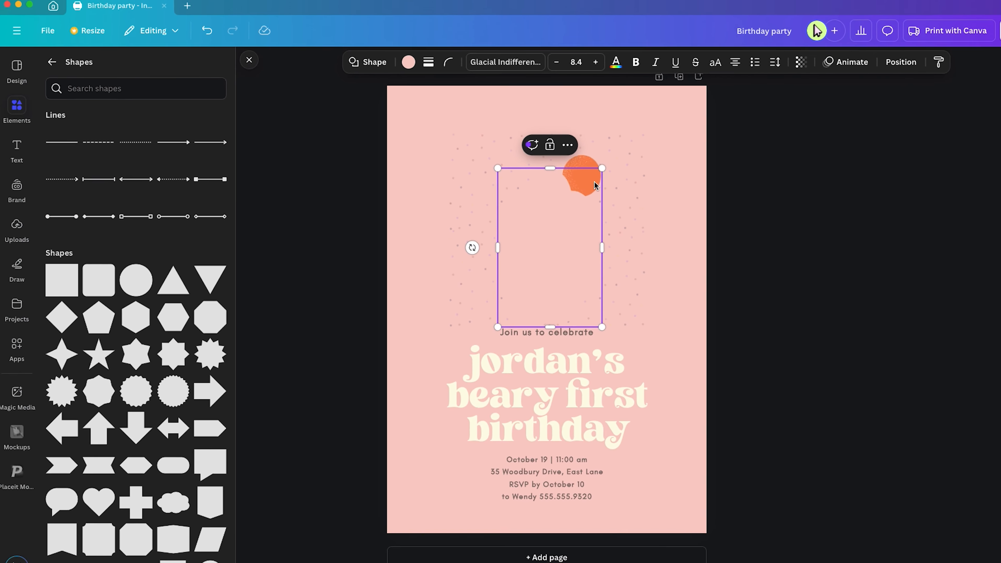
Move the cloud shape down the layer order so it sits behind the bear
click(539, 145)
mouse_move(566, 263)
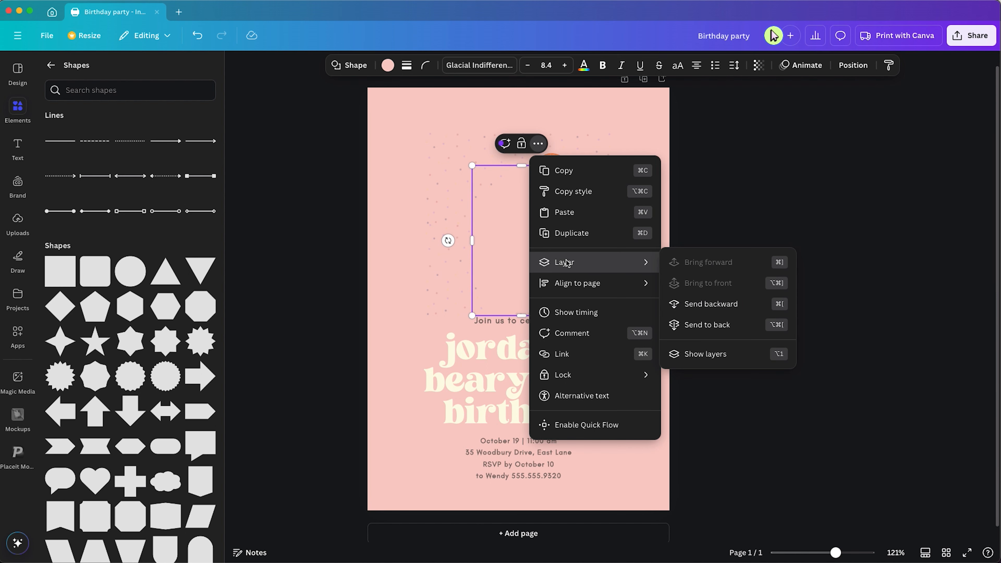
click(705, 353)
drag(58, 262, 63, 307)
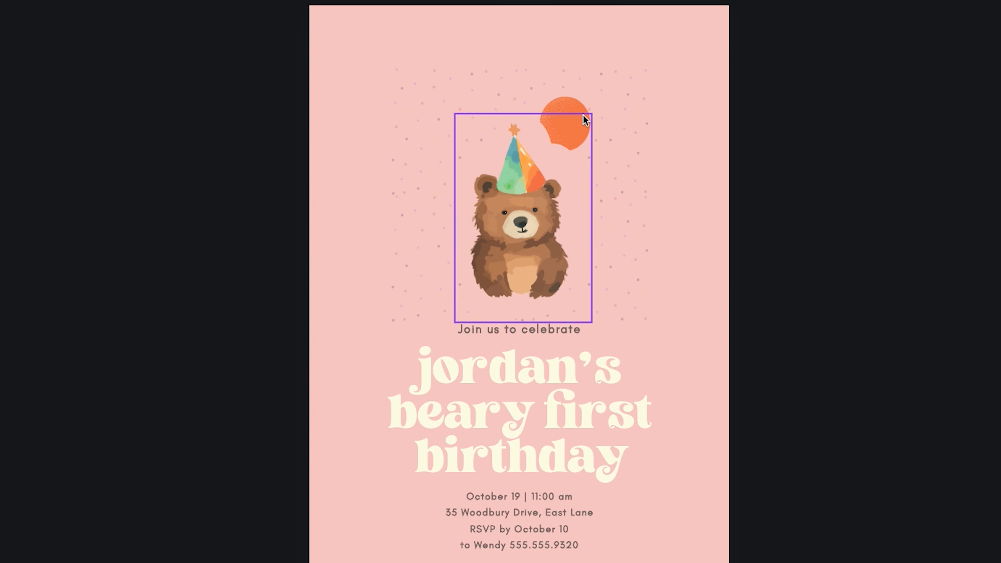
Bring the balloon graphic forward so it appears above the cloud shape
click(577, 124)
click(609, 64)
mouse_move(678, 259)
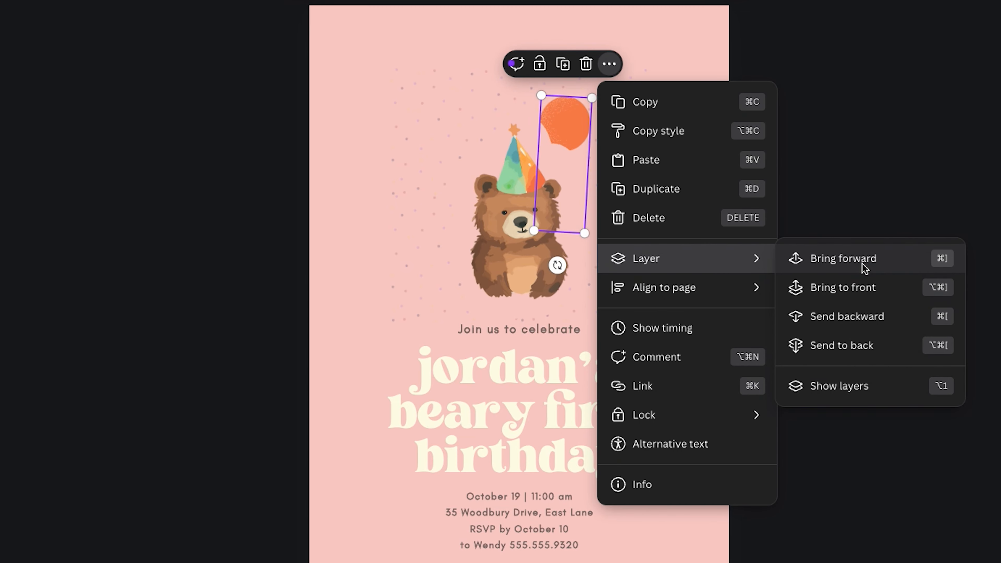
click(863, 264)
click(664, 188)
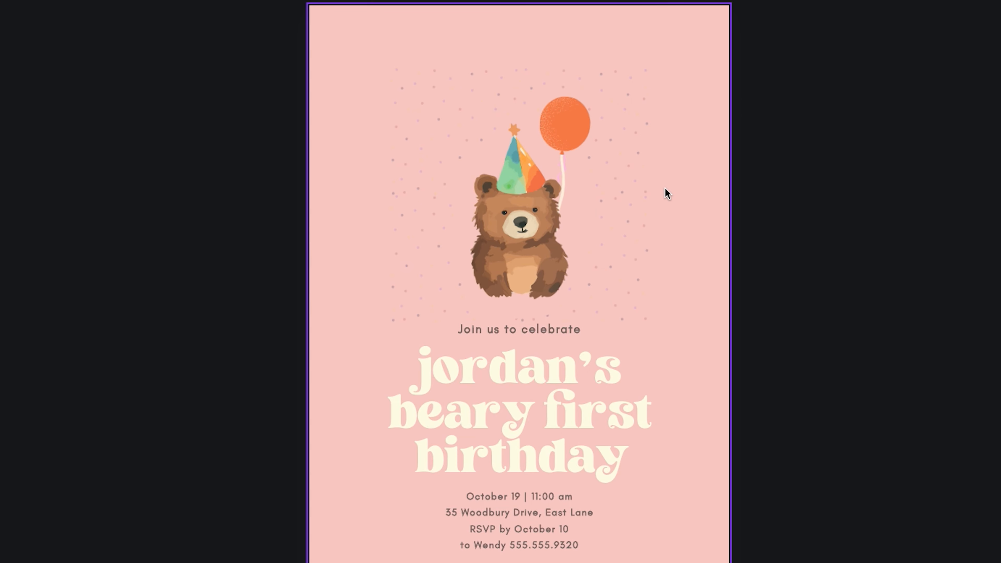
Duplicate the pink cloud shape twice and reposition and resize the copies around the bear and balloon
click(455, 209)
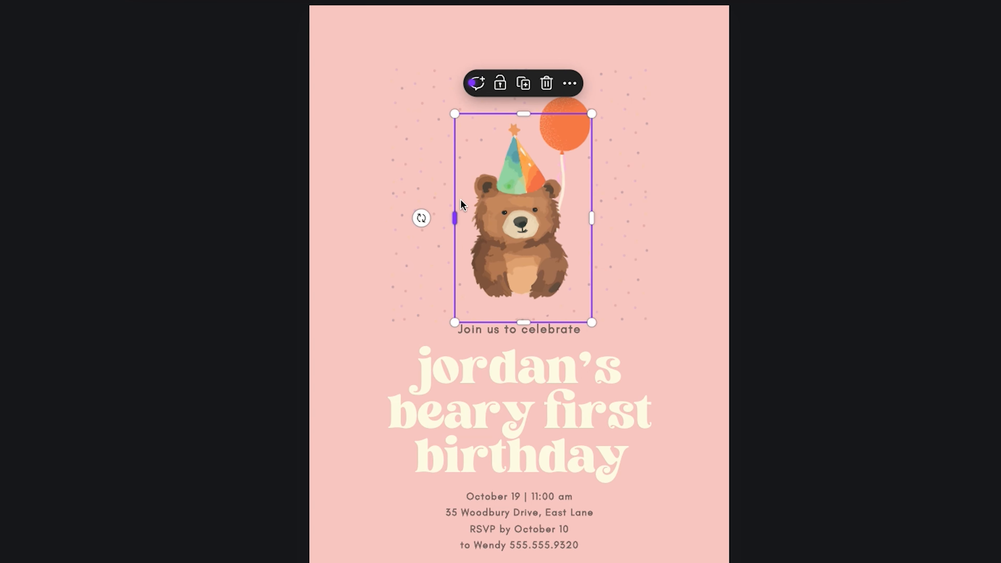
click(570, 83)
click(624, 205)
drag(526, 203, 341, 85)
drag(283, 219, 335, 157)
drag(369, 94, 631, 283)
key(ctrl+d)
key(ctrl+d)
drag(634, 497, 364, 317)
drag(414, 208, 396, 254)
drag(360, 301, 383, 302)
click(792, 302)
click(387, 92)
drag(321, 165, 352, 143)
drag(394, 101, 424, 102)
click(819, 212)
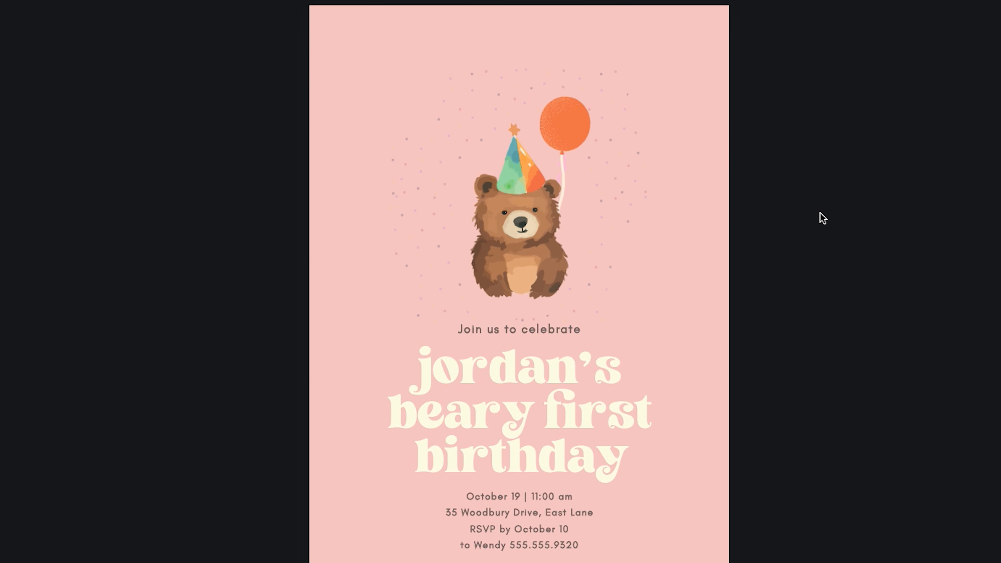
click(632, 297)
drag(636, 302, 506, 263)
key(ctrl+z)
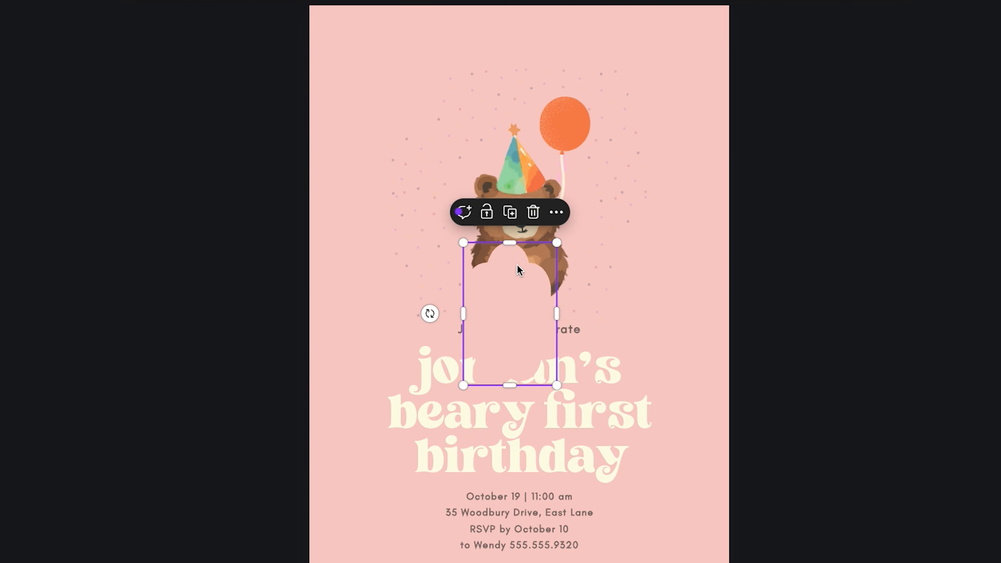
drag(430, 315, 510, 272)
key(ctrl+z)
Place a pink cloud copy just below the bear and move it down the layer order behind the bear
drag(441, 267, 470, 288)
drag(520, 320, 506, 319)
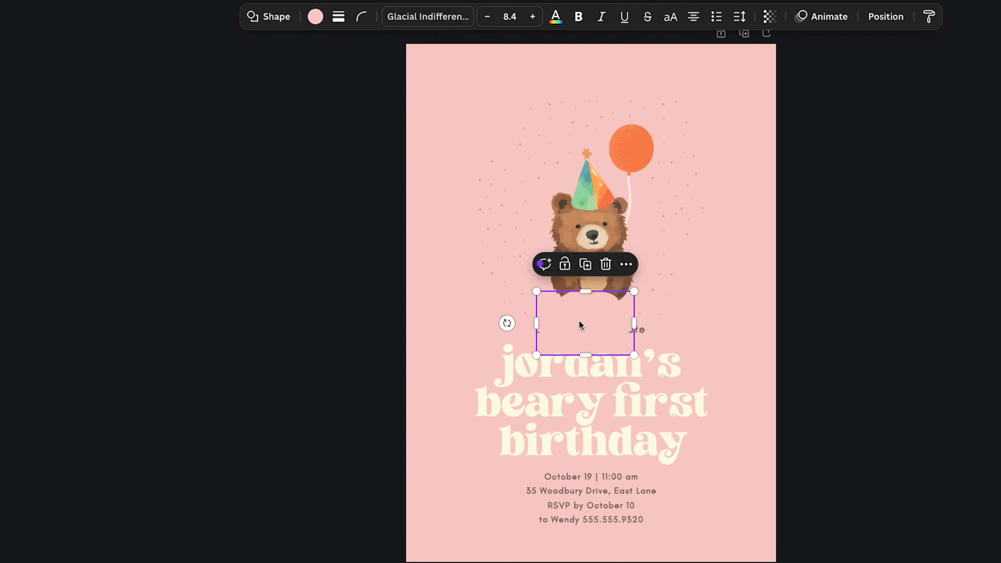
click(626, 264)
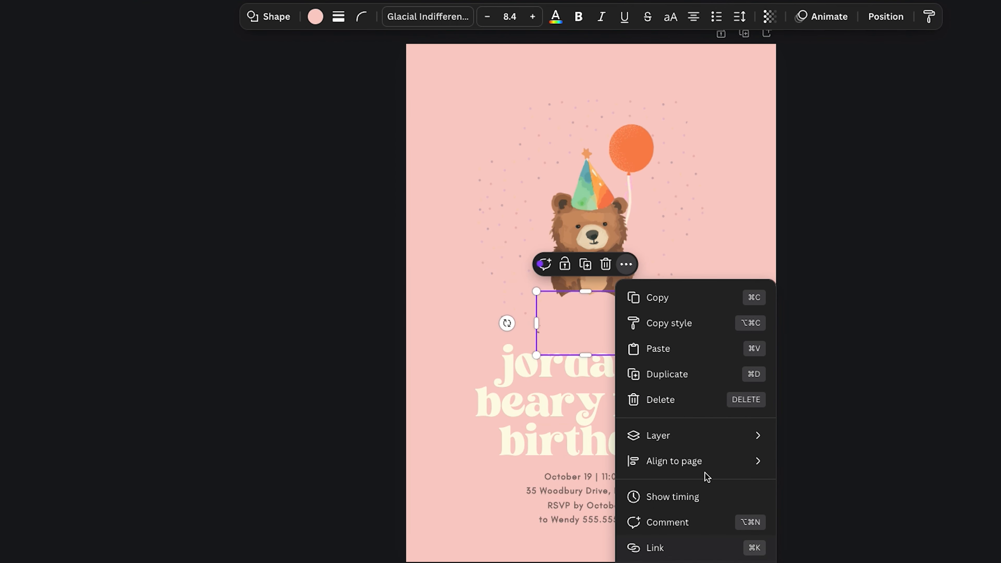
click(815, 550)
drag(115, 131, 124, 439)
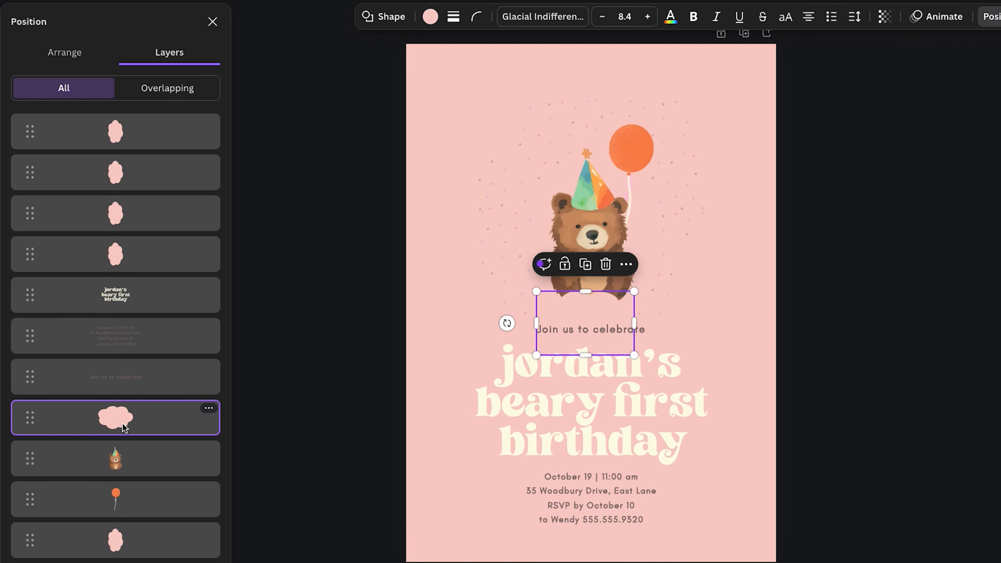
key(ctrl+z)
drag(30, 132, 34, 475)
click(749, 349)
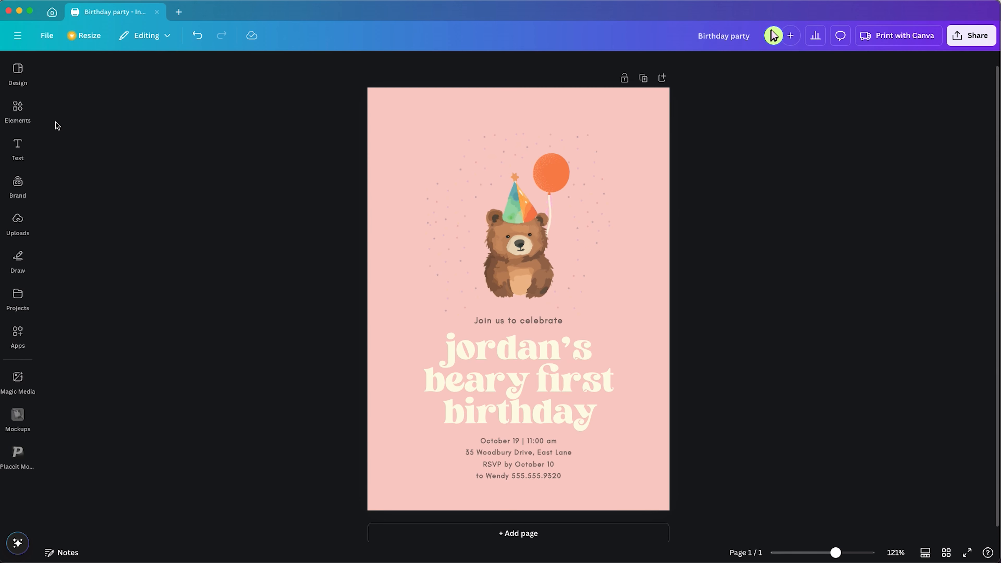
Search elements for 'cloud with dots', add the cream dotted cloud graphic and place it at the page's upper left
click(23, 115)
text(cloud)
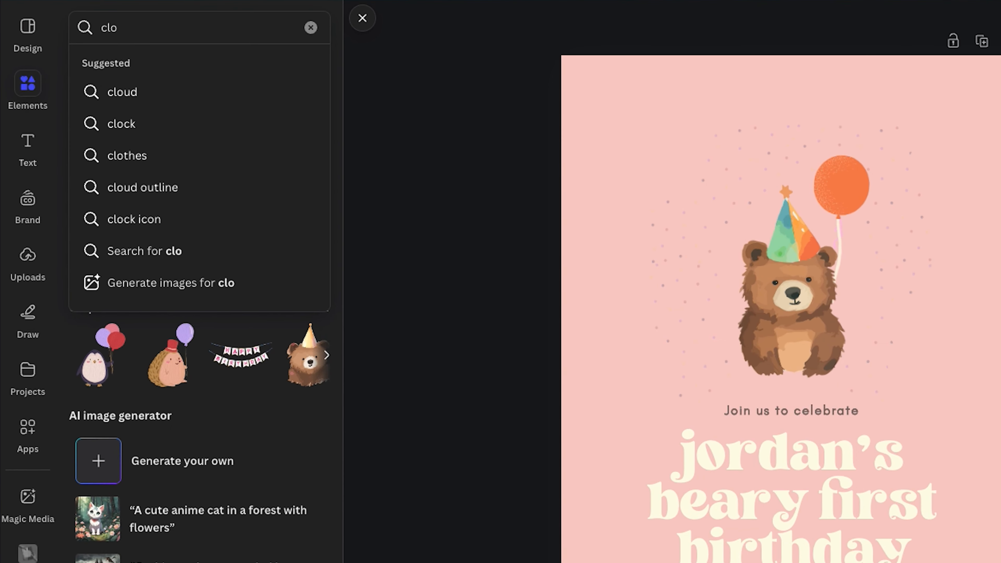
key(Return)
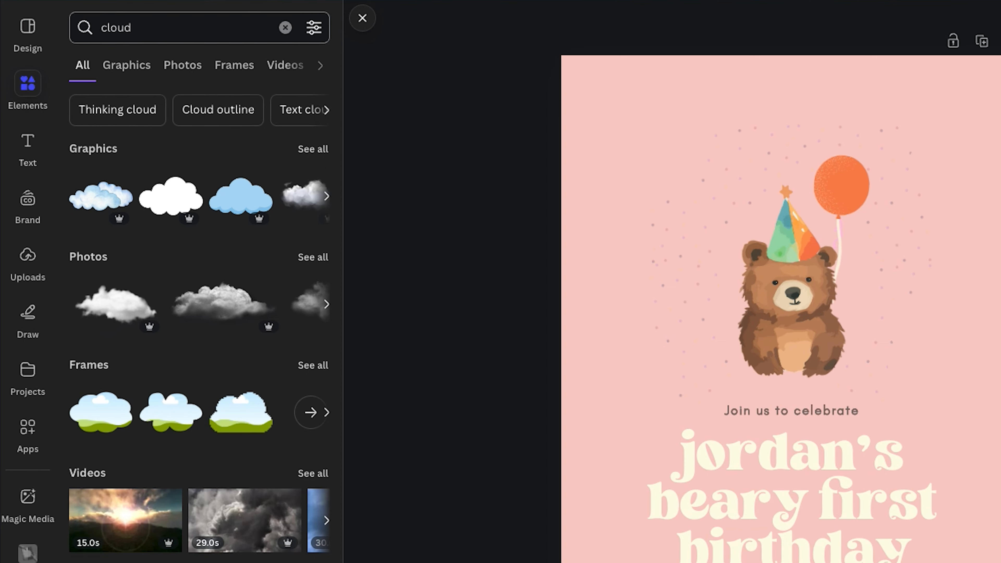
click(134, 31)
text(with dots)
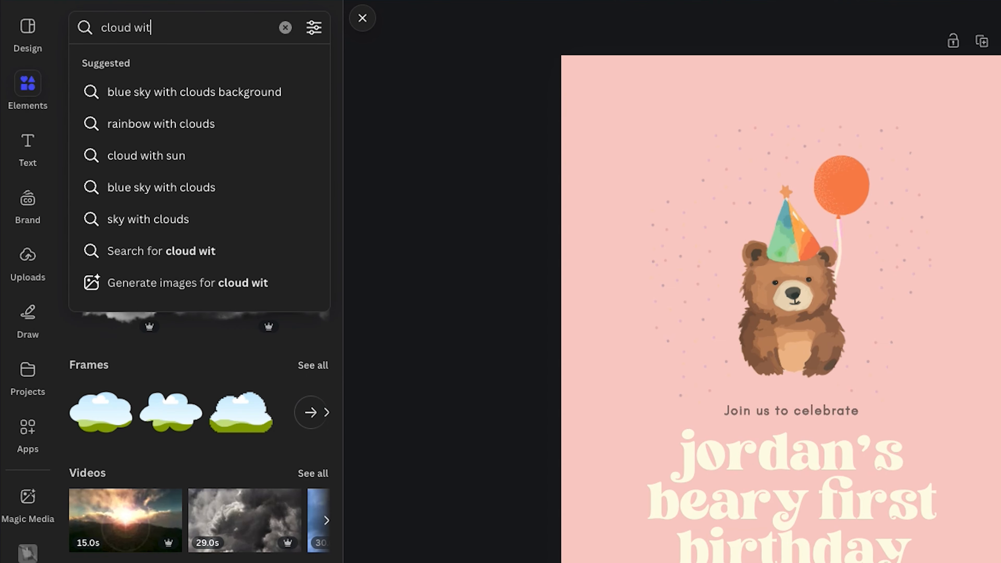
key(Return)
click(313, 149)
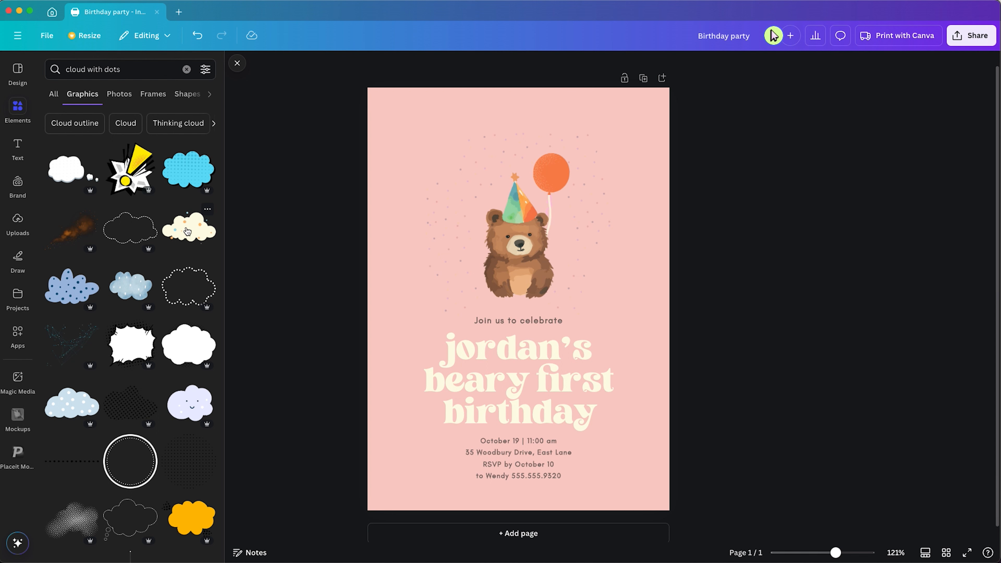
click(188, 231)
drag(519, 299, 445, 154)
drag(385, 192, 439, 168)
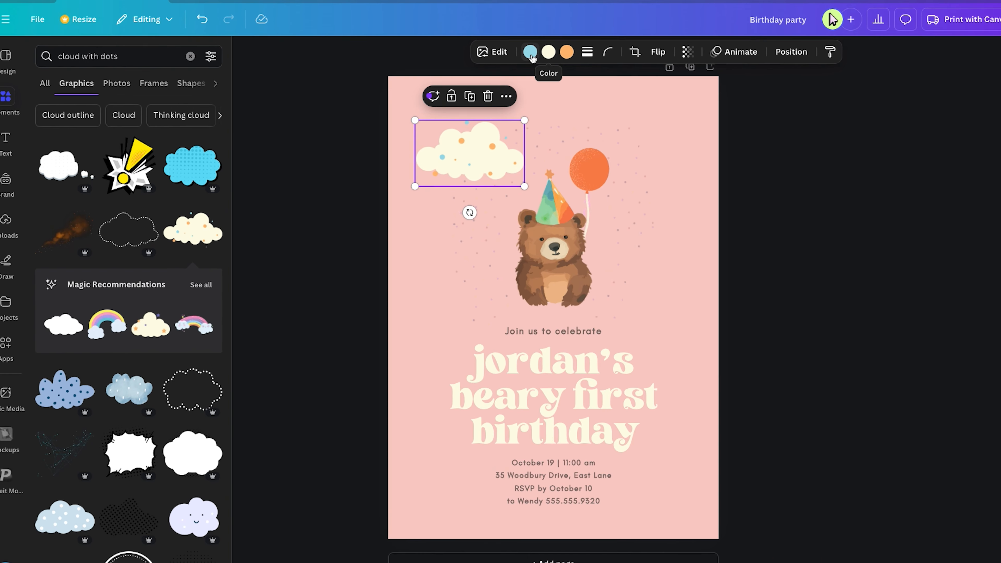
Recolor the cloud's dots with the colour picker, sampling green #B7DDB5 and a teal from the bear's party hat
click(498, 65)
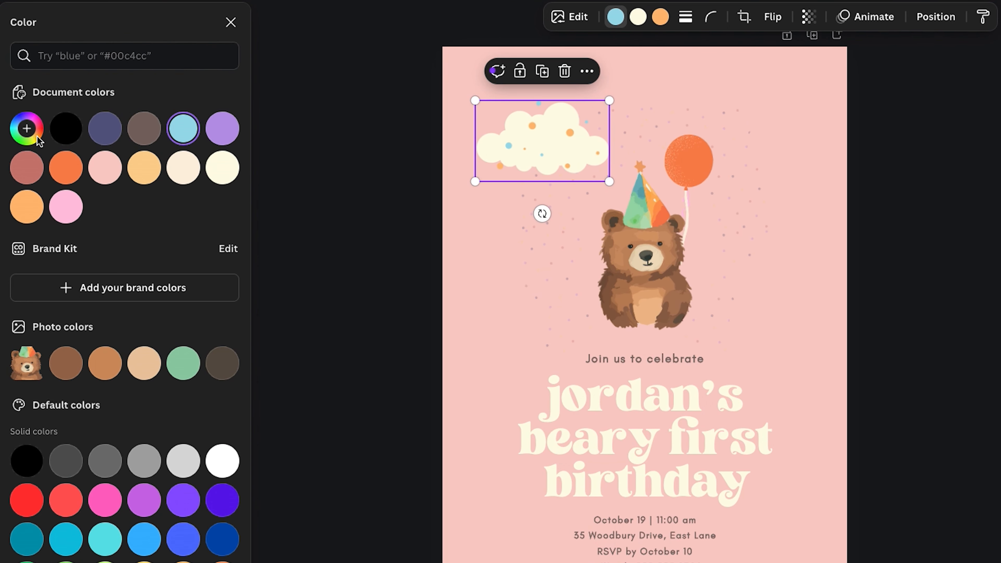
click(39, 137)
click(202, 273)
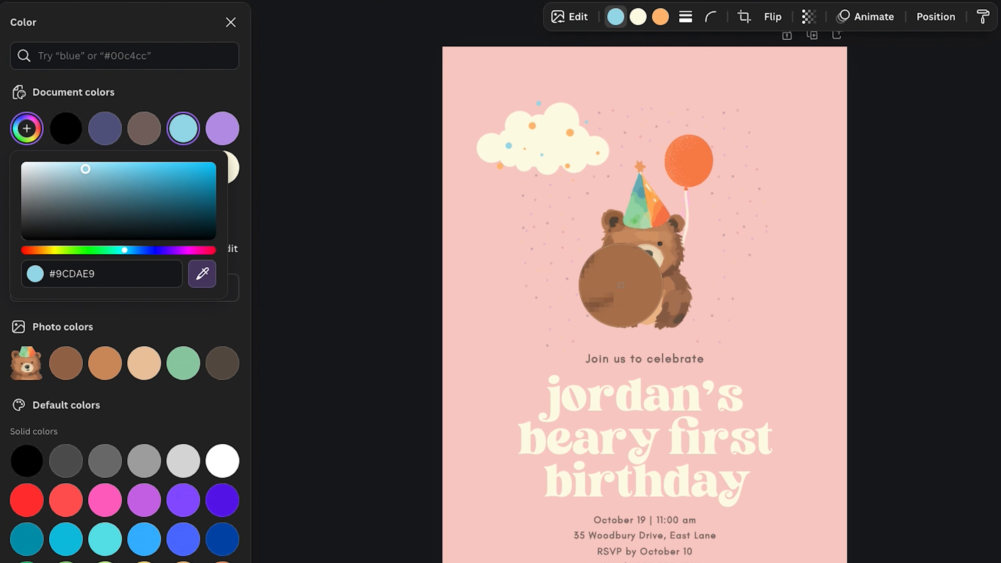
click(645, 223)
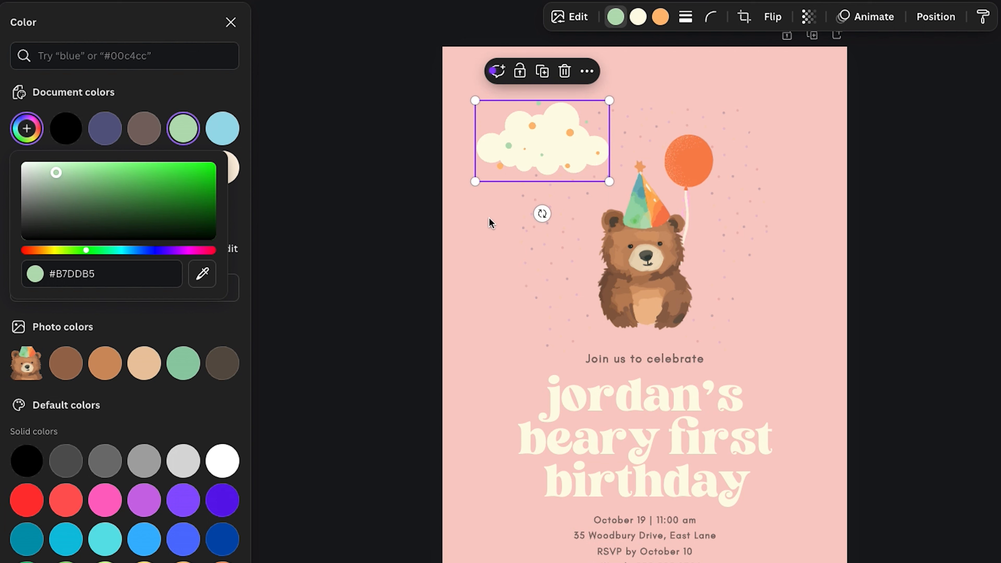
click(660, 18)
click(26, 129)
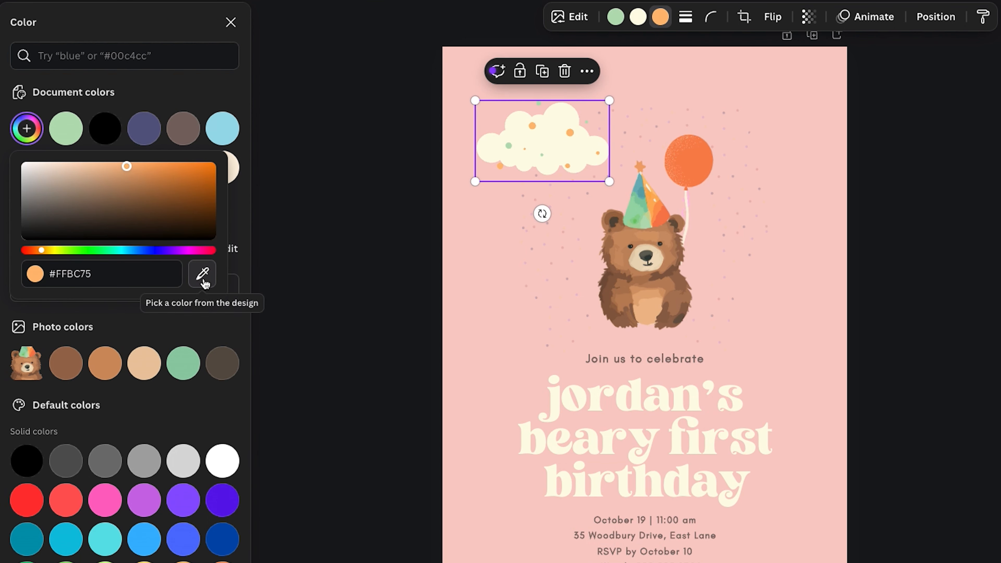
click(203, 274)
click(639, 190)
Rework the cloud's dot colours into teal and green sampled from the hat, and lower the cloud's transparency slightly
click(455, 146)
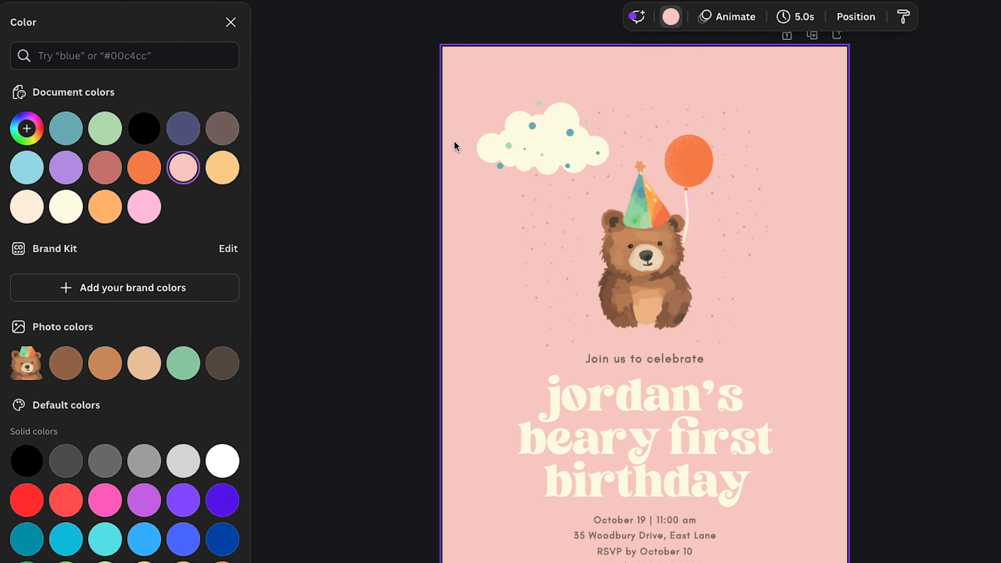
click(489, 152)
click(616, 18)
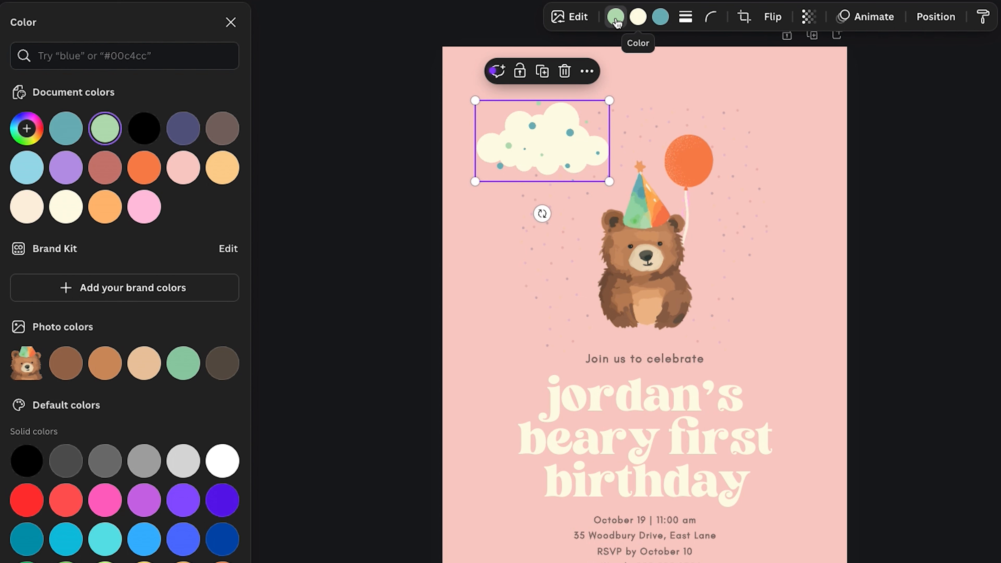
click(662, 20)
click(107, 130)
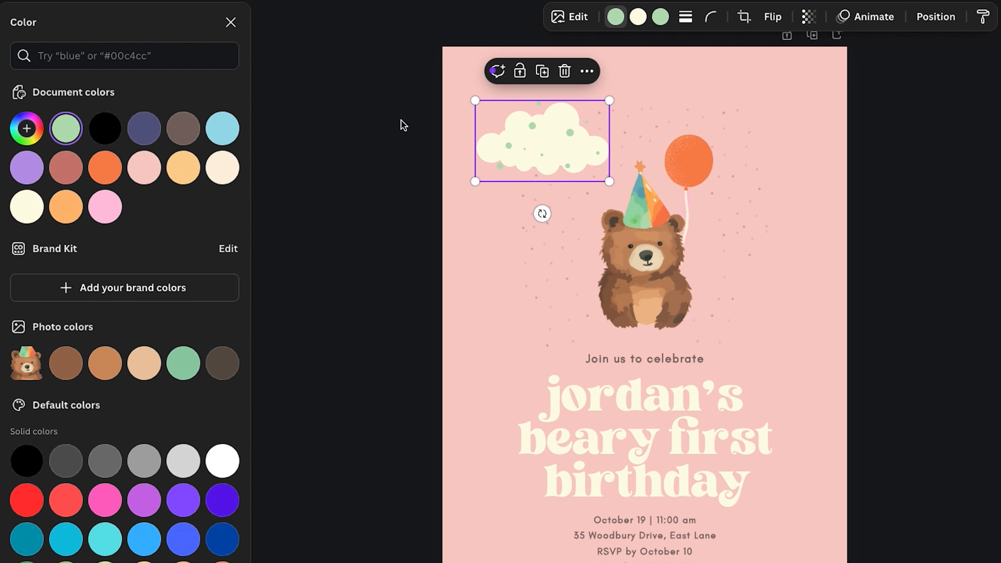
click(27, 129)
click(201, 270)
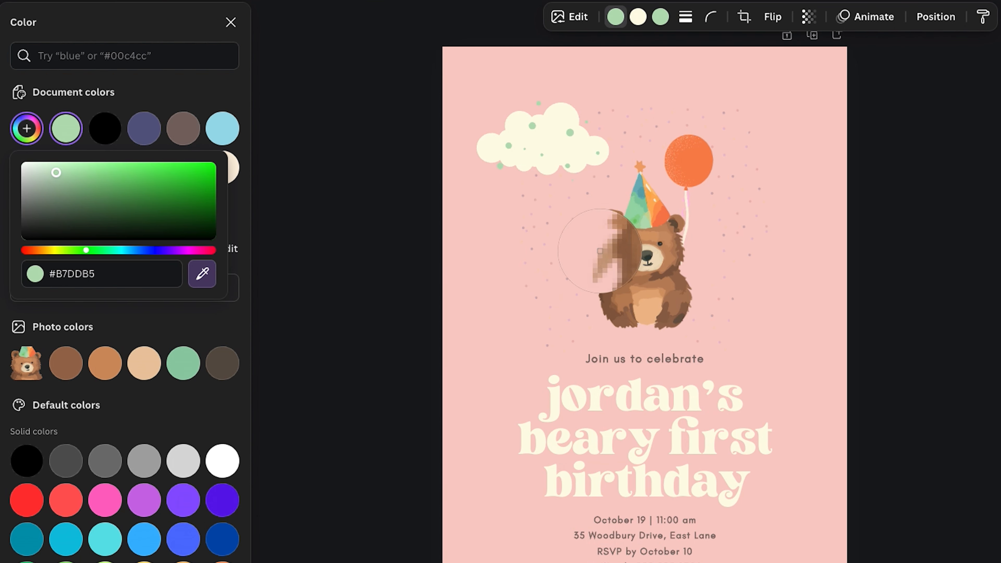
click(641, 178)
click(429, 180)
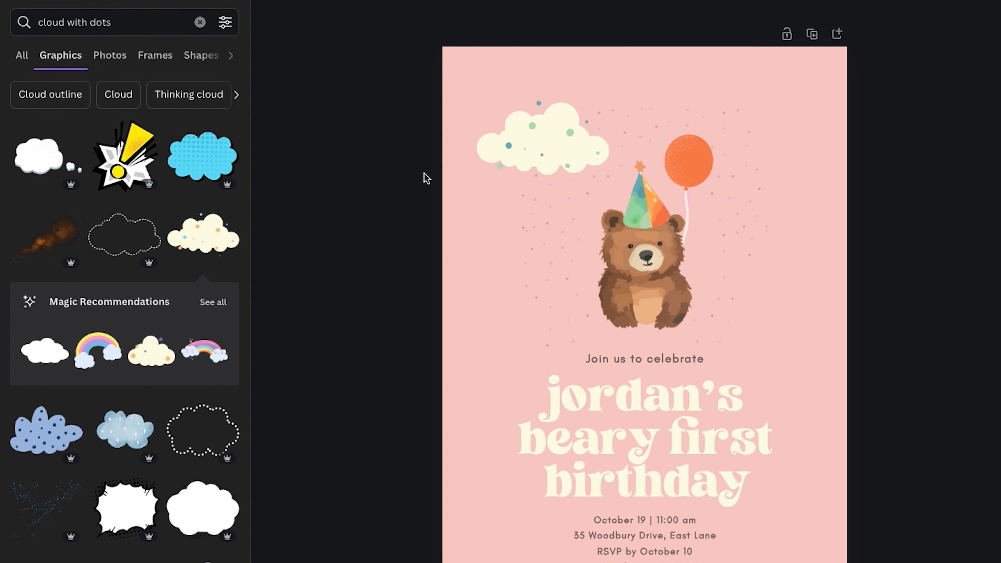
click(493, 164)
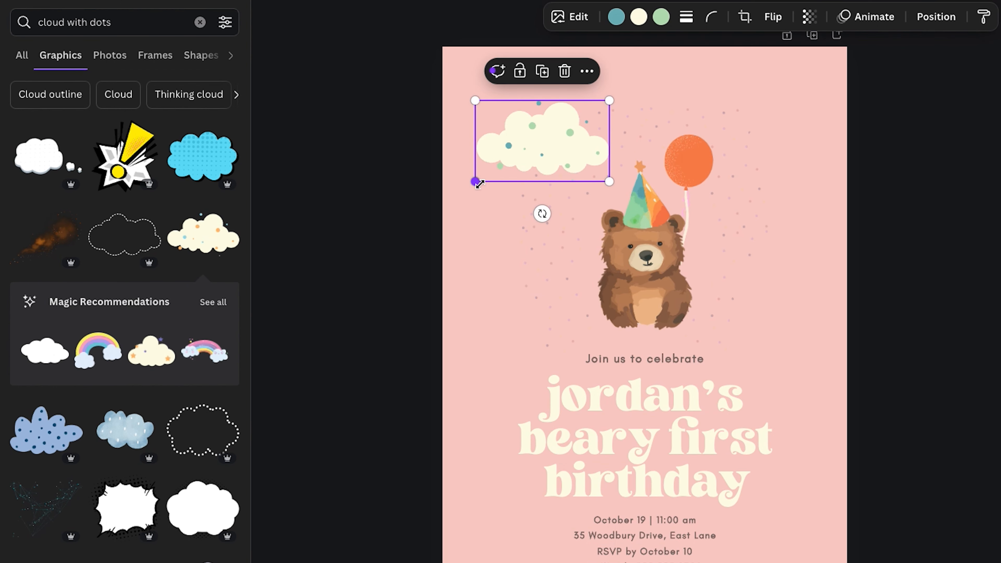
click(810, 17)
drag(840, 72, 818, 72)
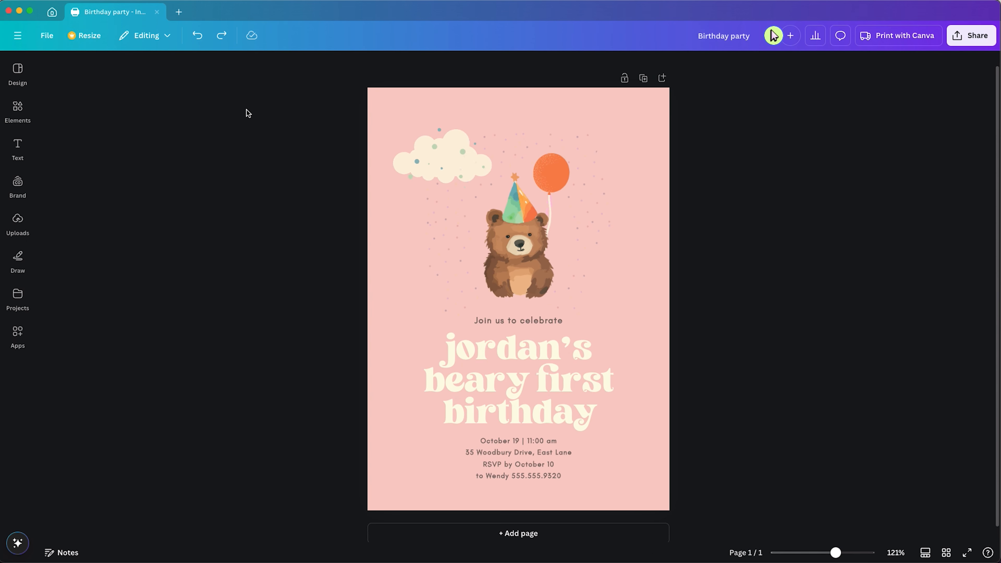
Search the apps for Magic Media and open it
click(17, 298)
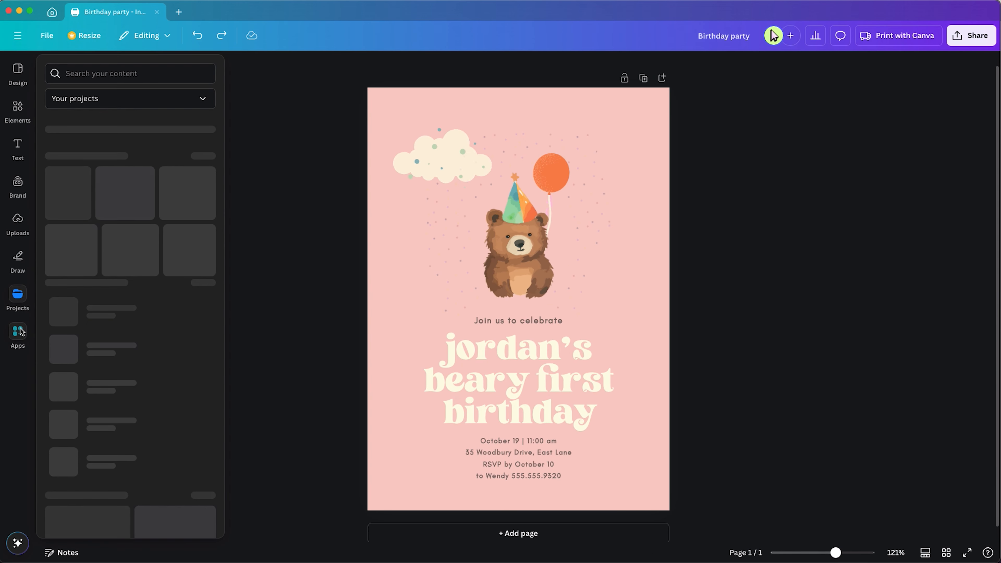
click(20, 332)
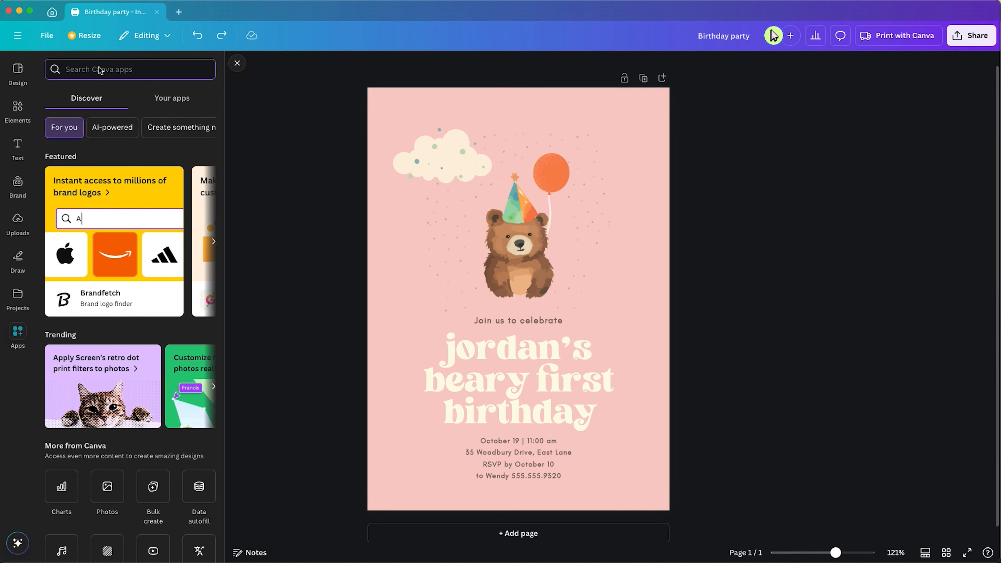
text(Magic)
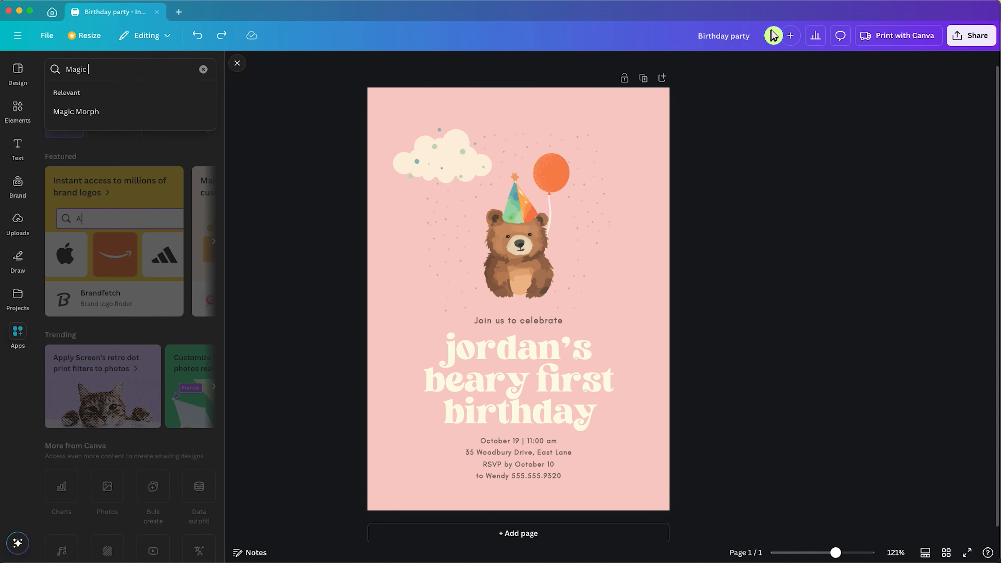
text( Media)
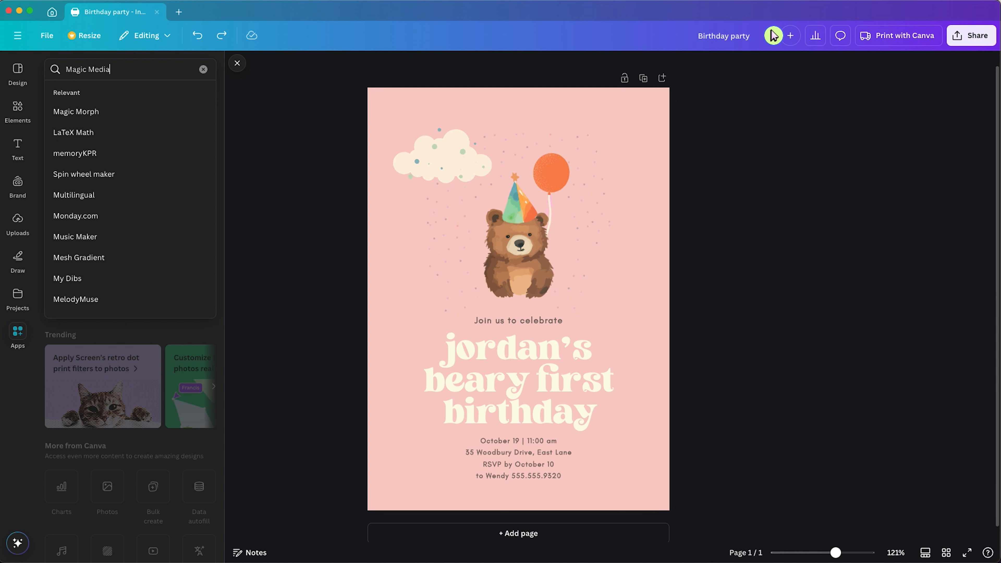
key(Return)
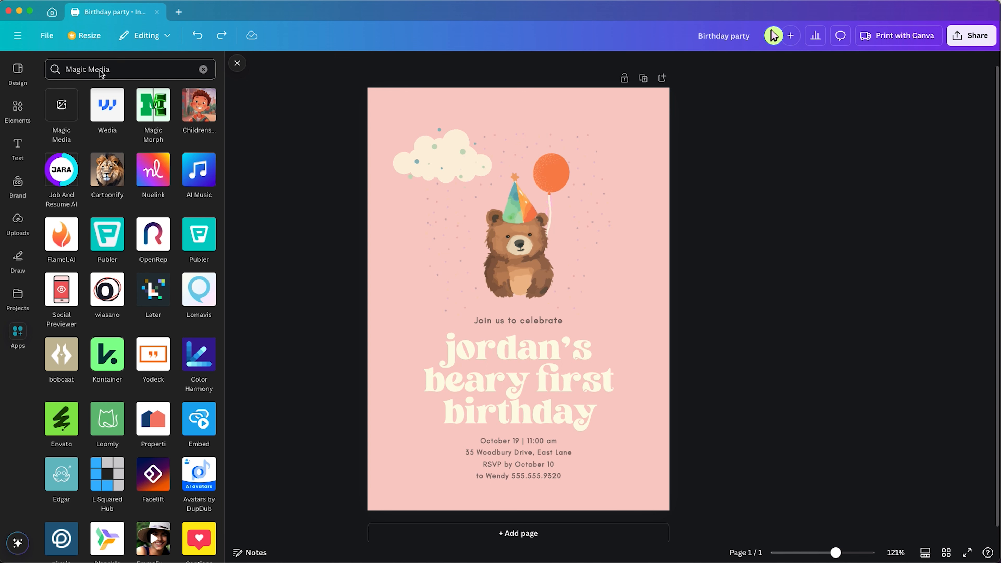
click(62, 109)
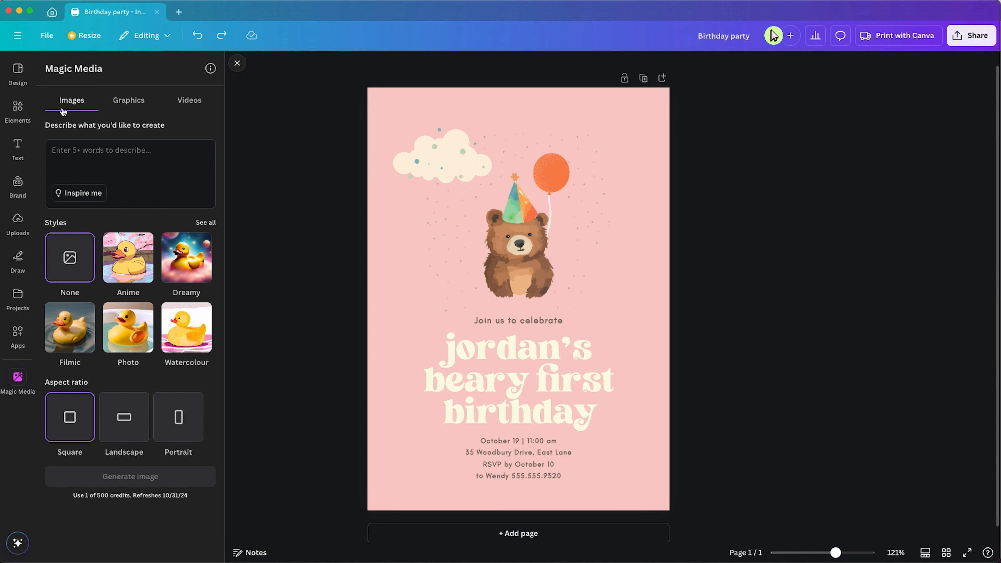
click(19, 338)
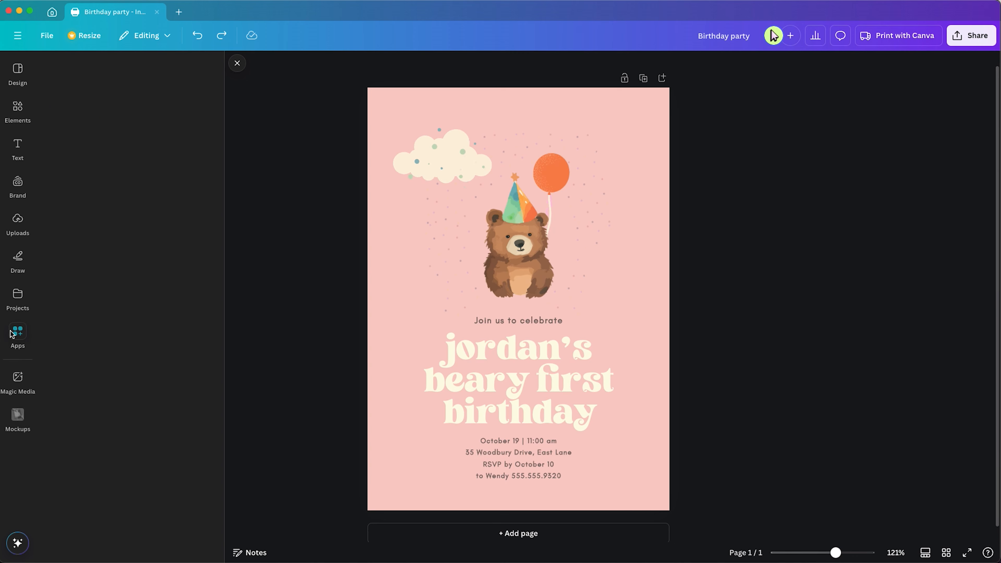
click(107, 120)
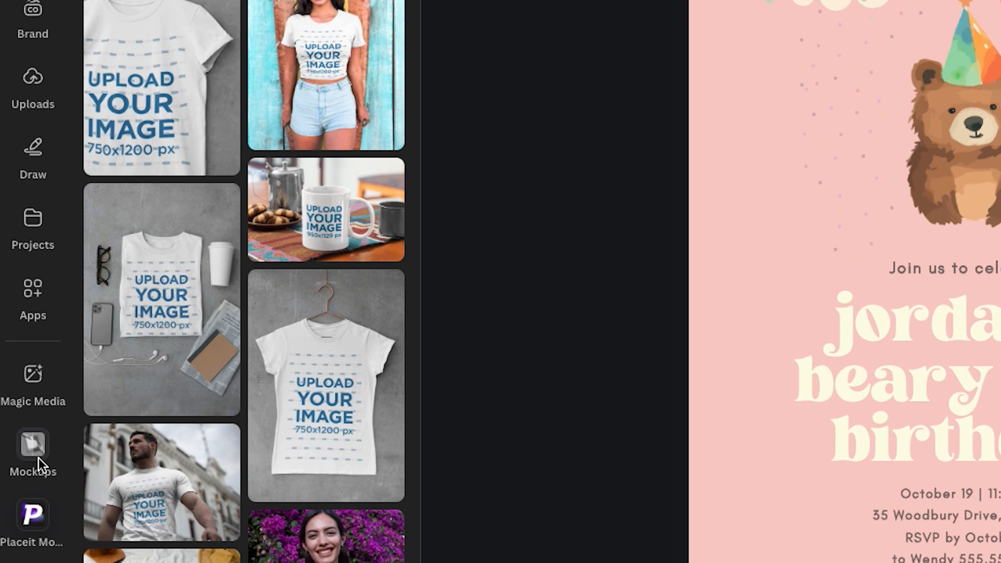
click(33, 446)
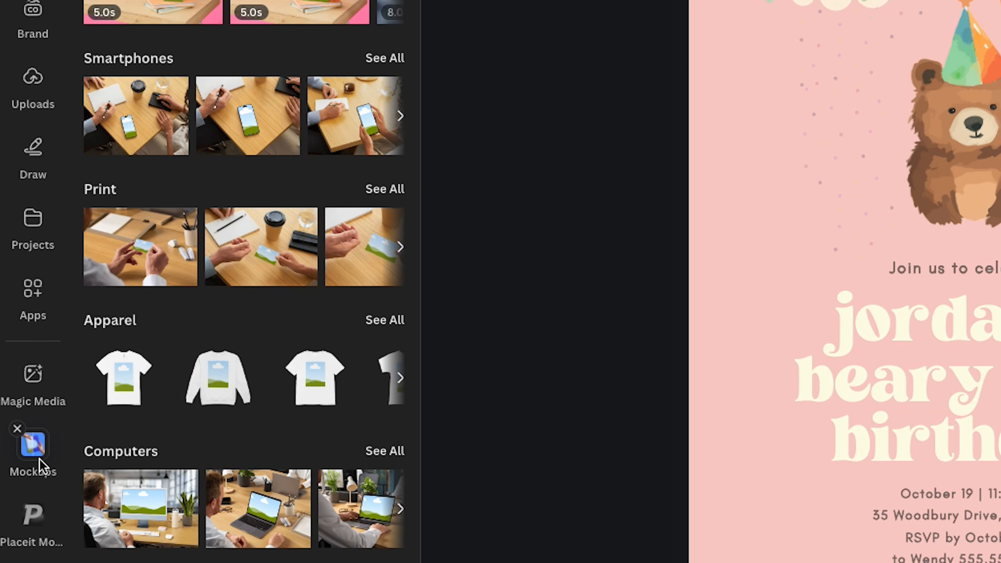
click(34, 389)
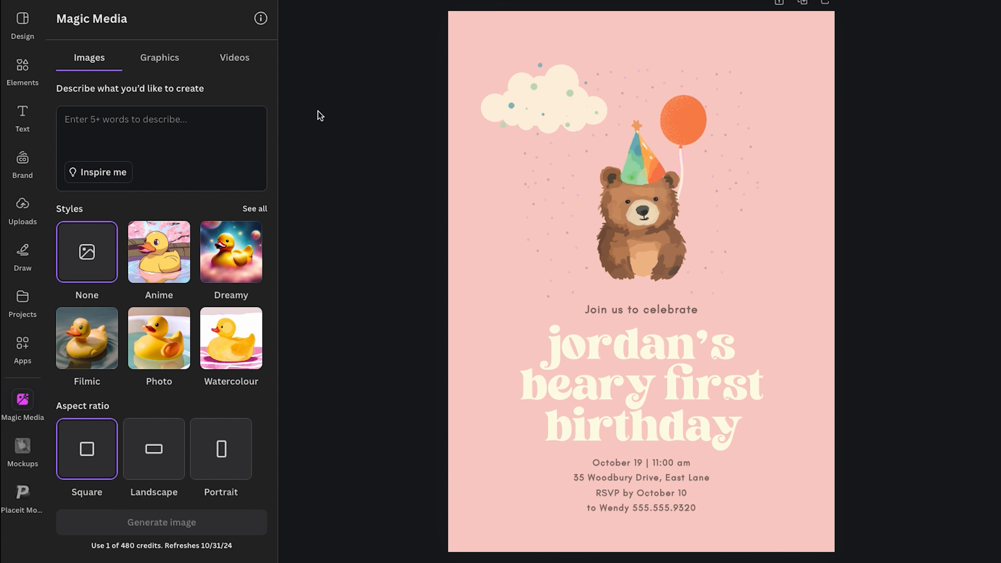
Generate Magic Media images from a pasted prompt describing a blank portrait invitation on a table with baby toys and a stuffed bear
click(148, 153)
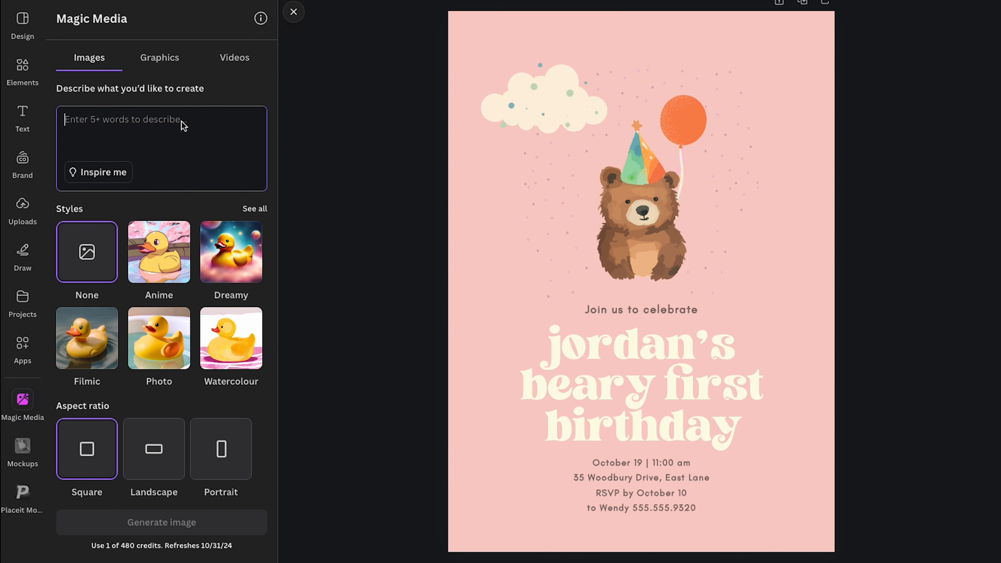
text(realistic background with blank portrait size invitation on table, unisex baby aesthetic, baby toys on table, stuffed bear, aerial view, pastel colors, minimalistic)
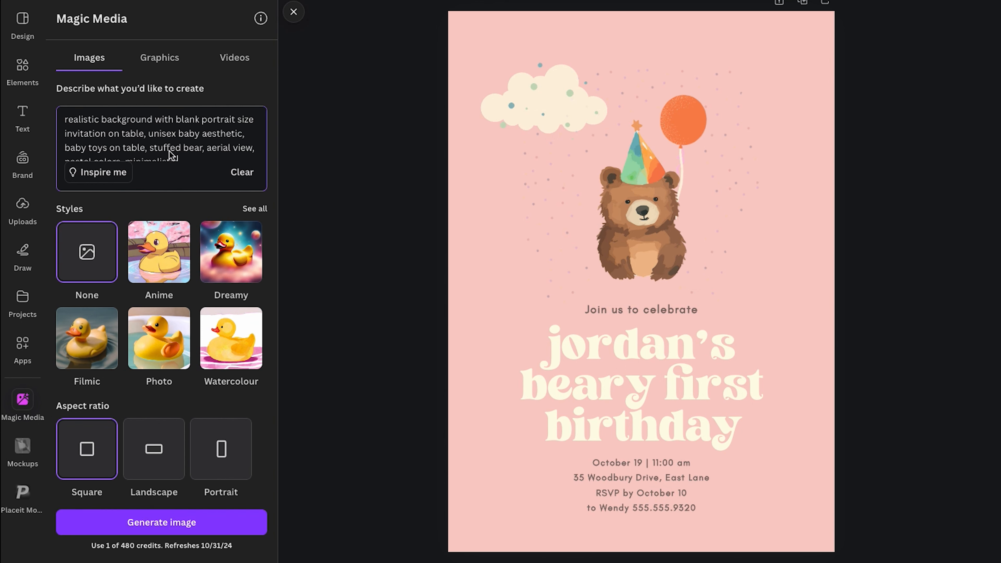
scroll(172, 156, down, 1)
click(161, 522)
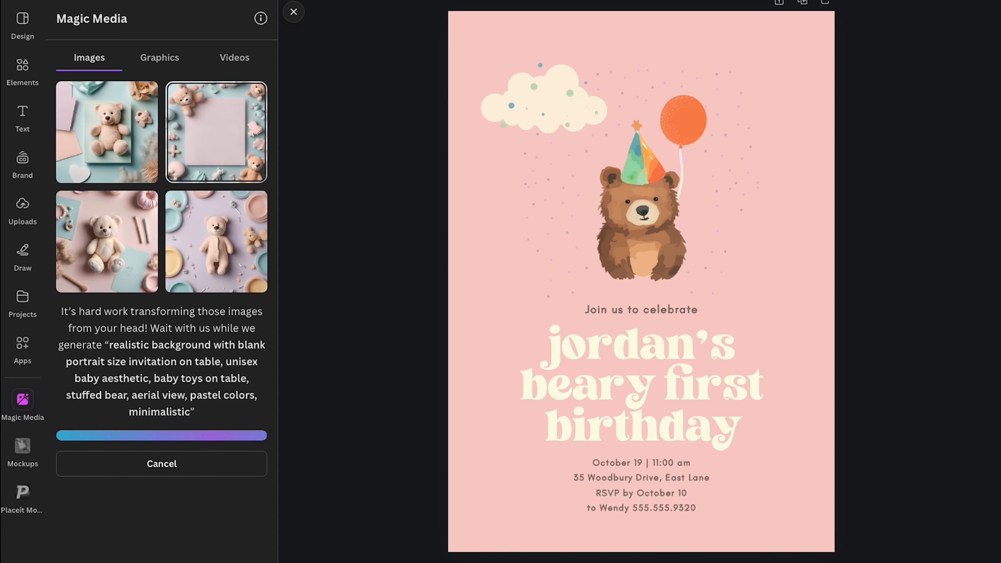
Add a new blank page to the design
click(141, 522)
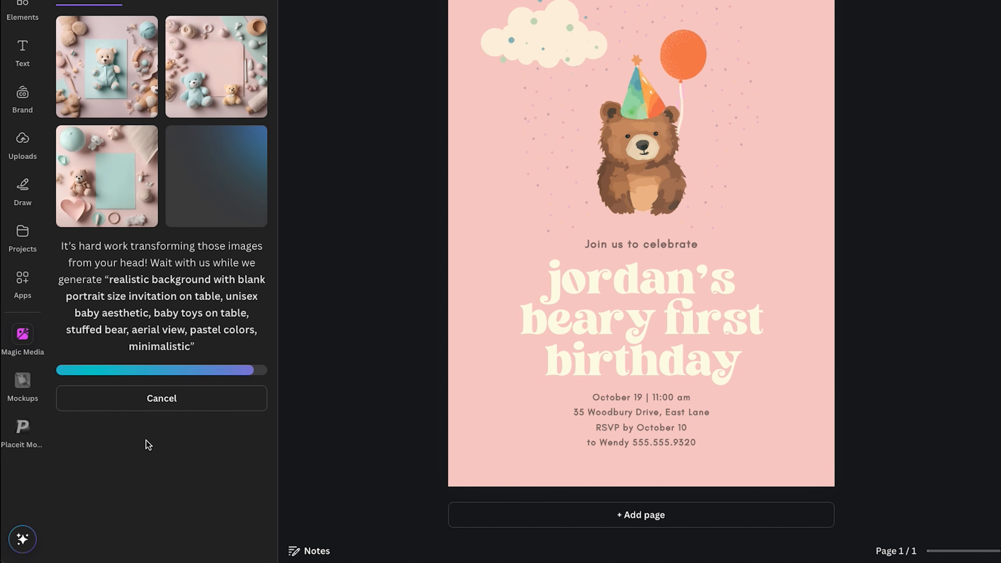
click(635, 514)
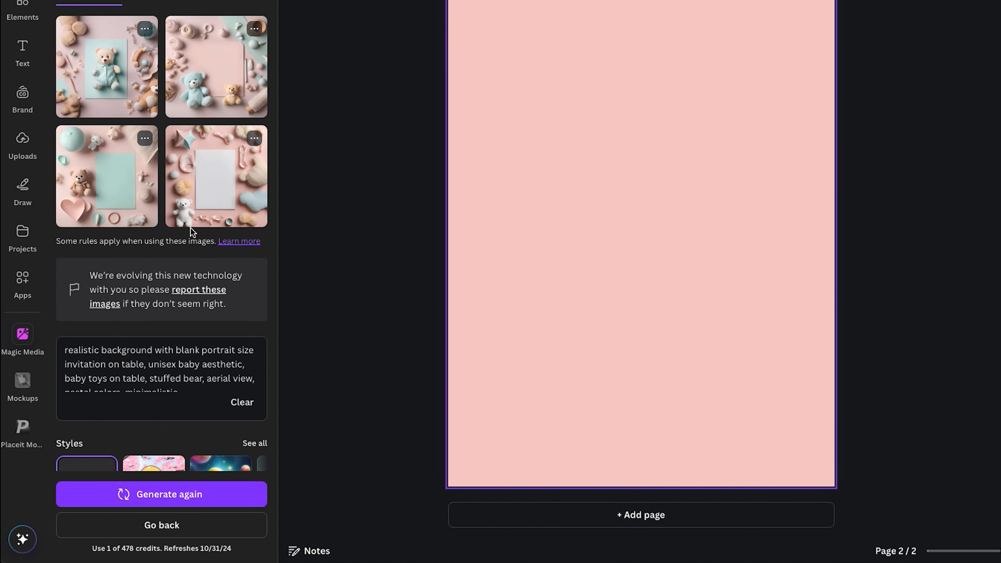
Place the generated image with the bear and mint blank card on the new page and enlarge it to fill the page
click(101, 176)
drag(533, 332, 479, 458)
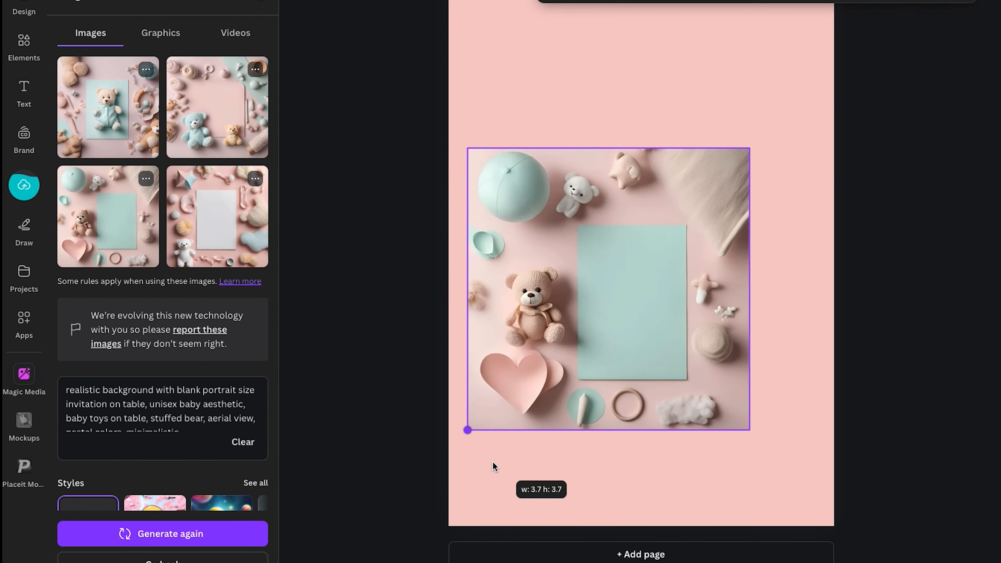
drag(751, 184, 910, 16)
drag(451, 489, 374, 552)
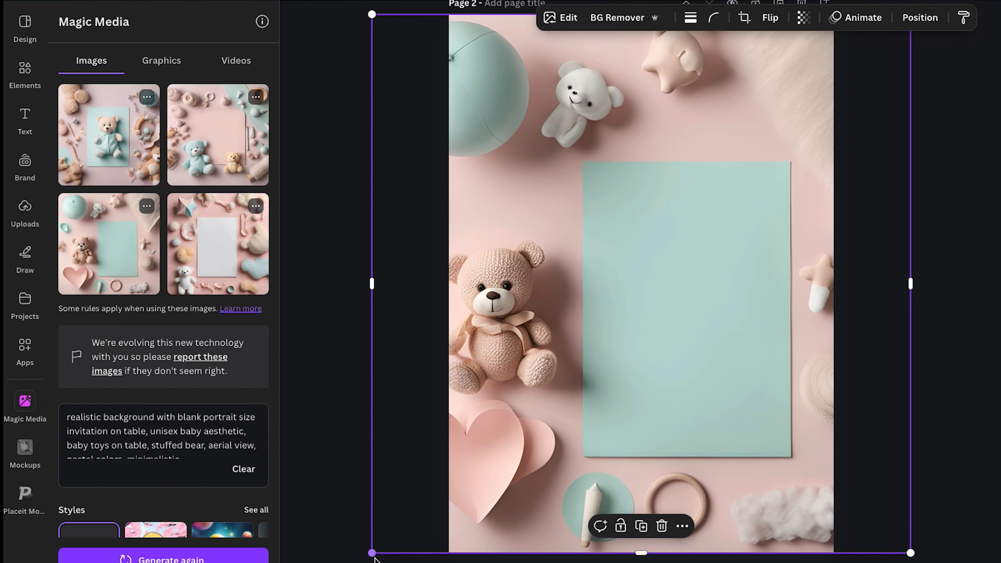
drag(650, 385, 598, 381)
key(Right)
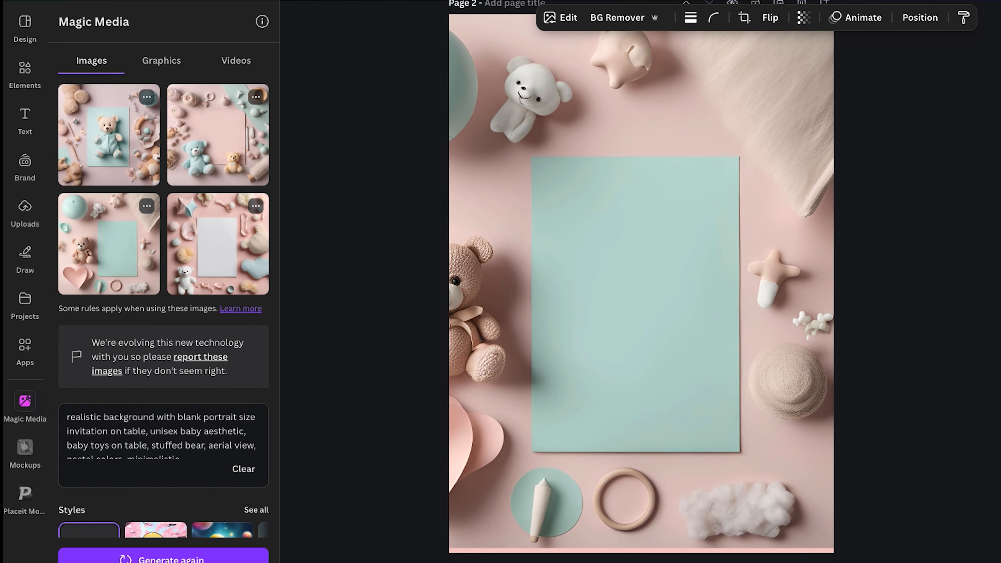
click(593, 386)
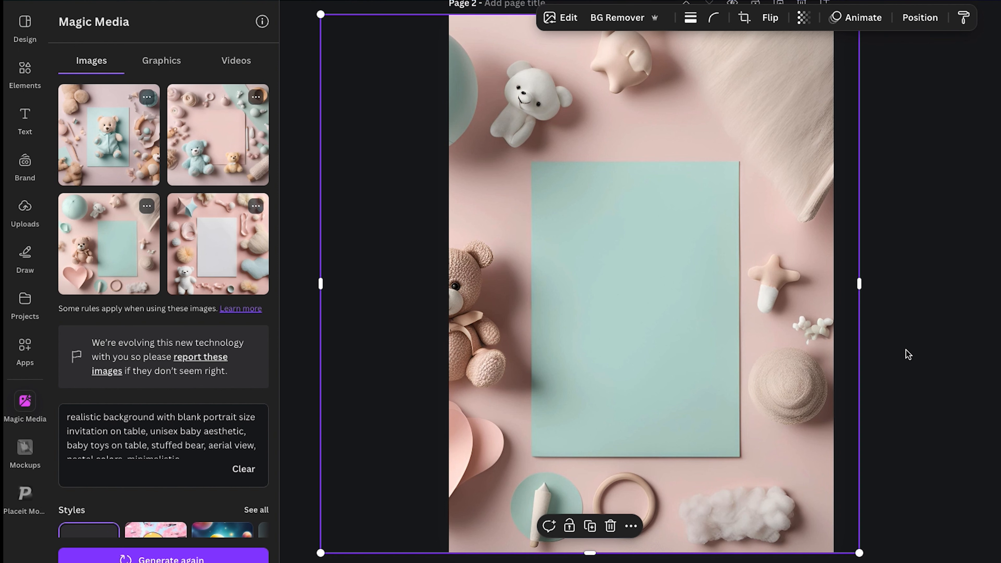
click(940, 353)
Add a rectangle frame from Elements over the blank card and resize it to match the card
click(24, 73)
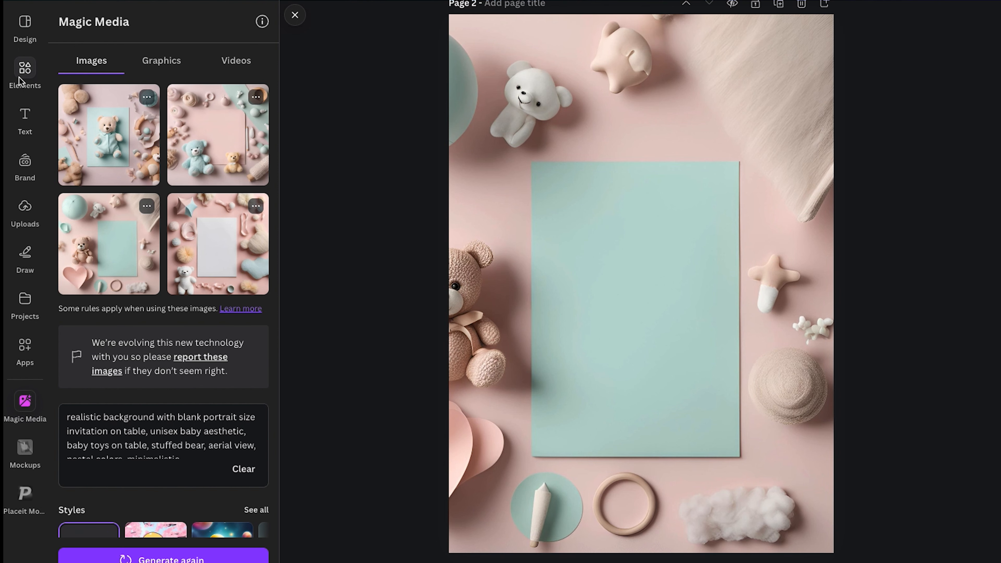
drag(114, 55, 563, 219)
drag(728, 358, 738, 372)
drag(637, 371, 632, 458)
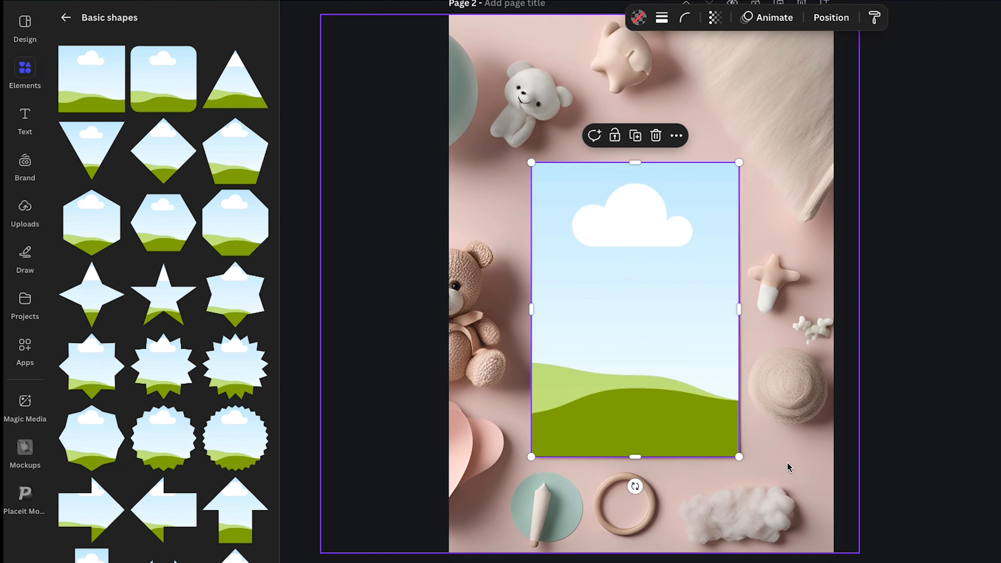
click(906, 461)
Drop the uploaded invitation design into the frame and adjust its crop to fit
click(25, 210)
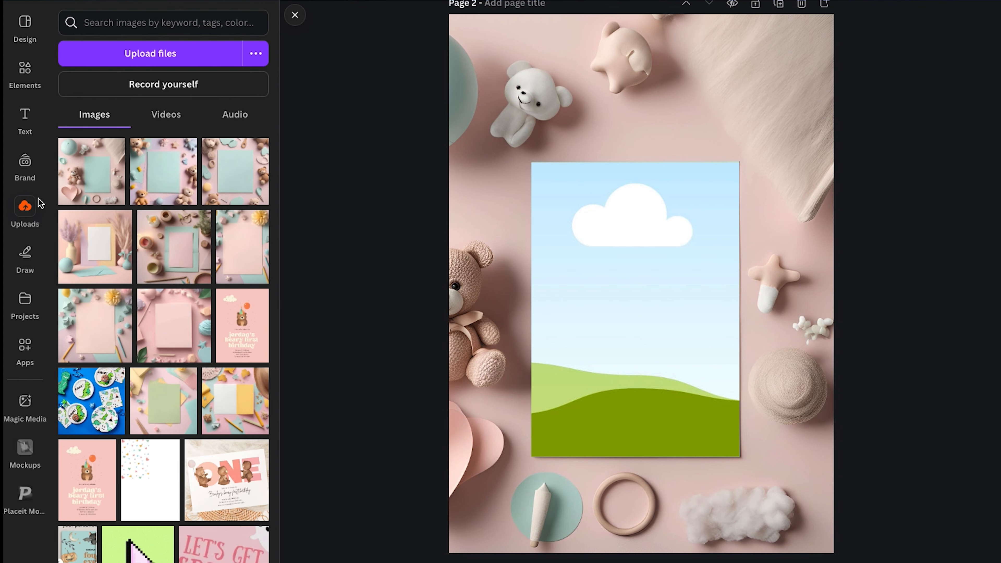
drag(240, 343, 500, 339)
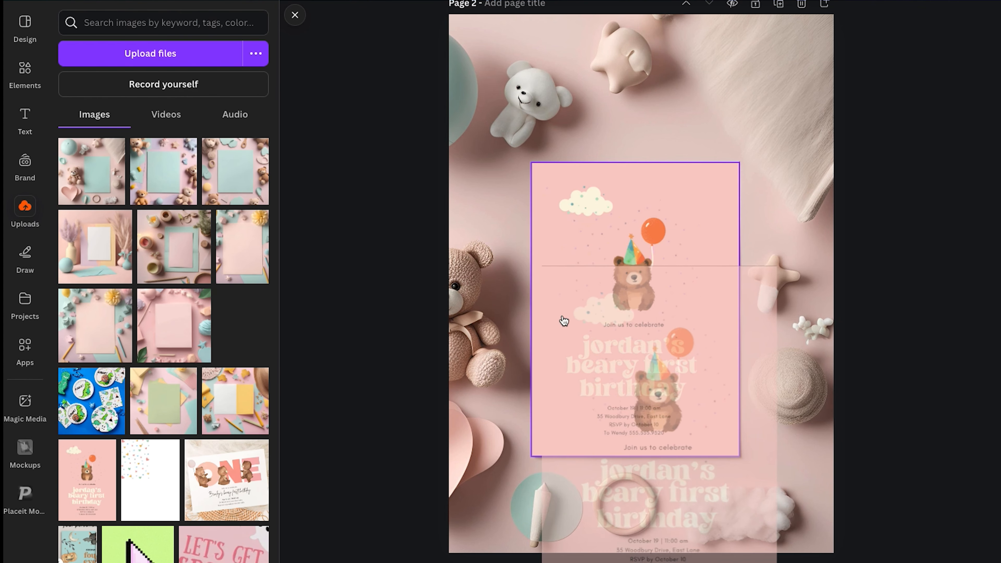
click(294, 15)
click(519, 345)
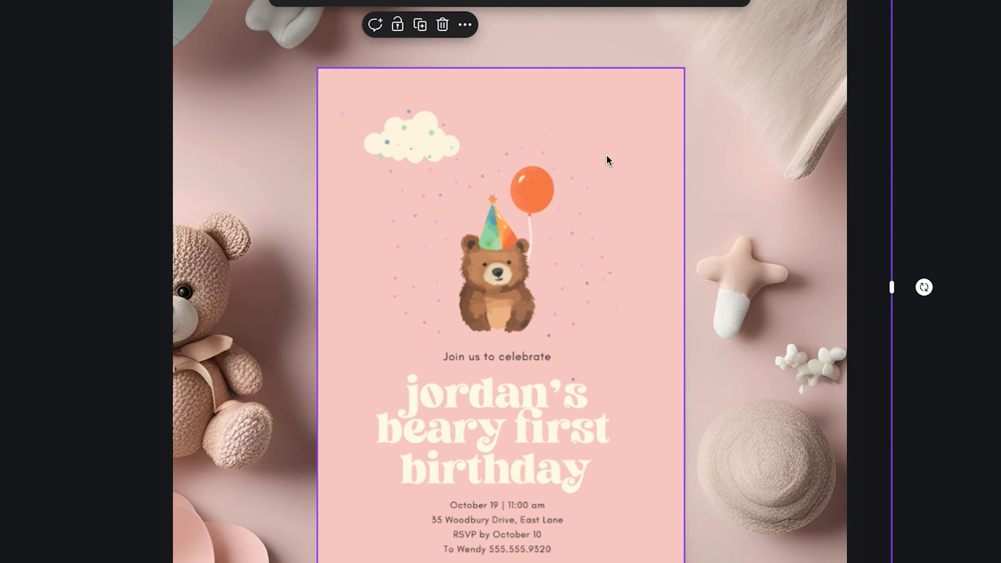
double_click(532, 180)
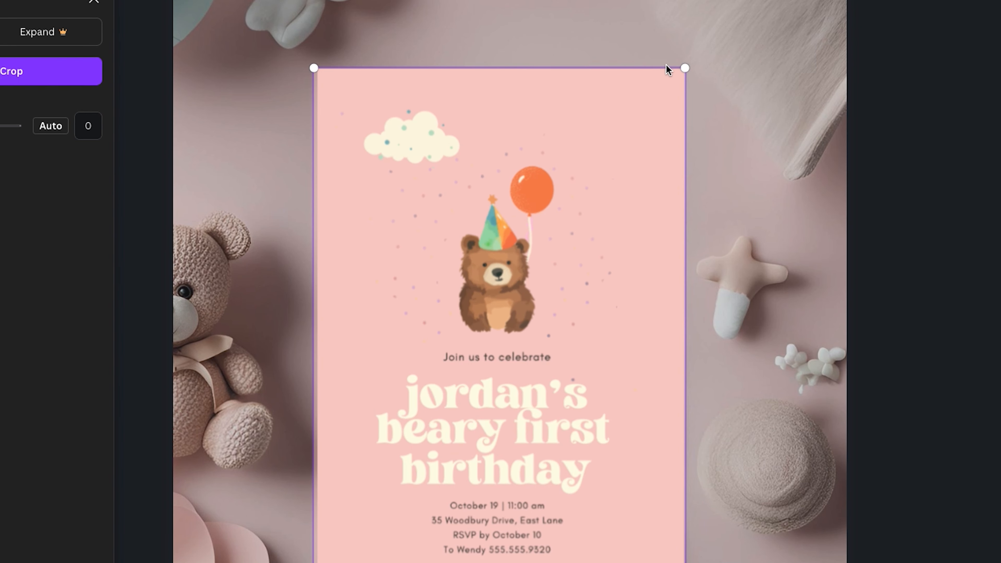
mouse_move(685, 65)
mouse_down()
mouse_move(691, 56)
mouse_move(686, 67)
mouse_up()
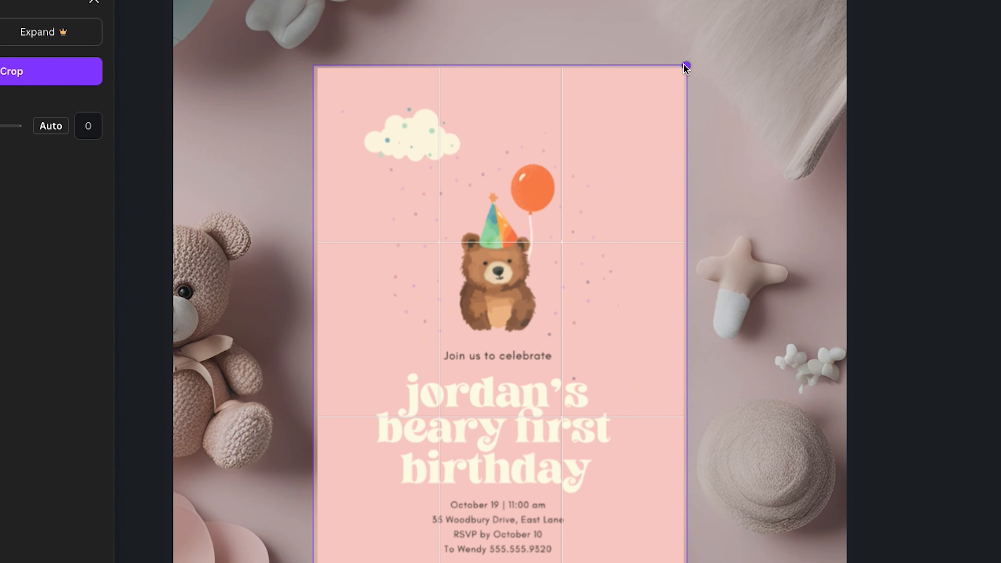
click(766, 74)
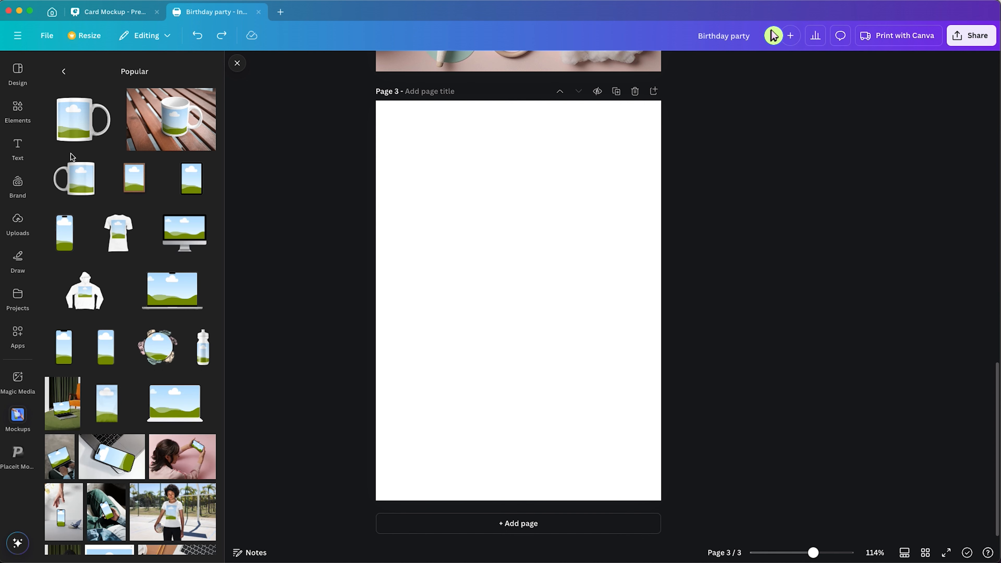
On page 3, add the mug-on-wooden-table mockup, enlarge it, and apply the invitation design to the mug
click(170, 132)
drag(462, 340, 378, 398)
drag(575, 261, 657, 203)
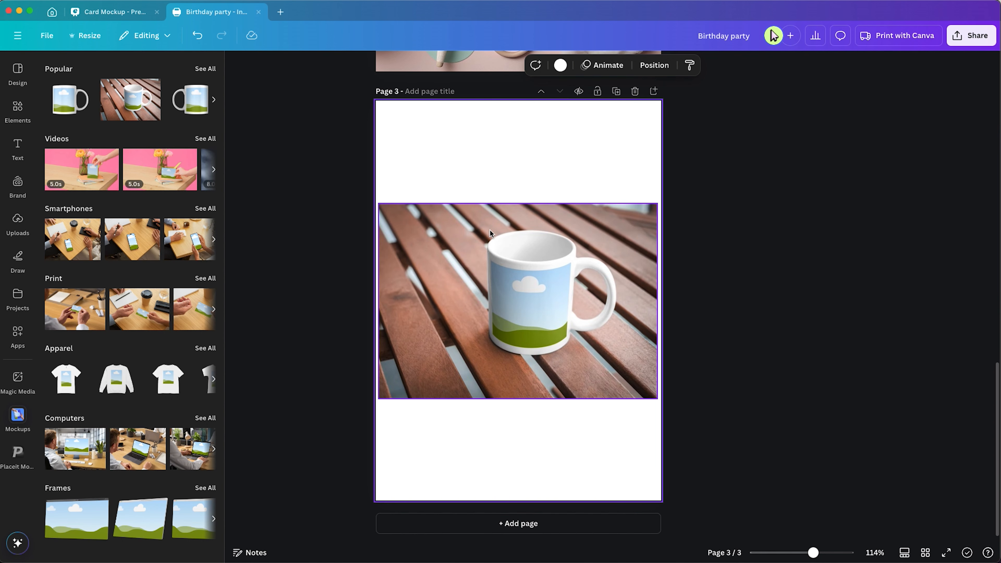
click(12, 224)
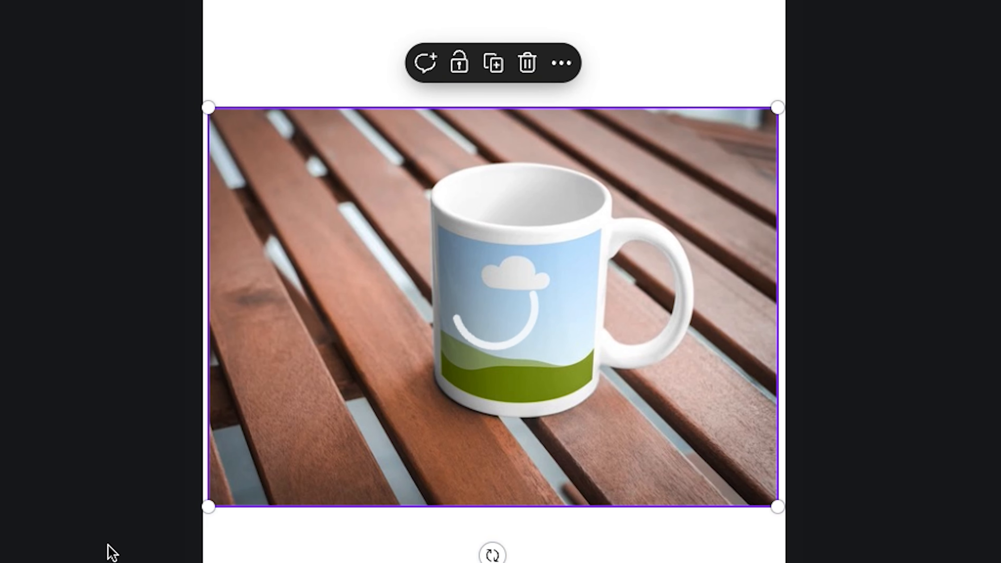
click(110, 550)
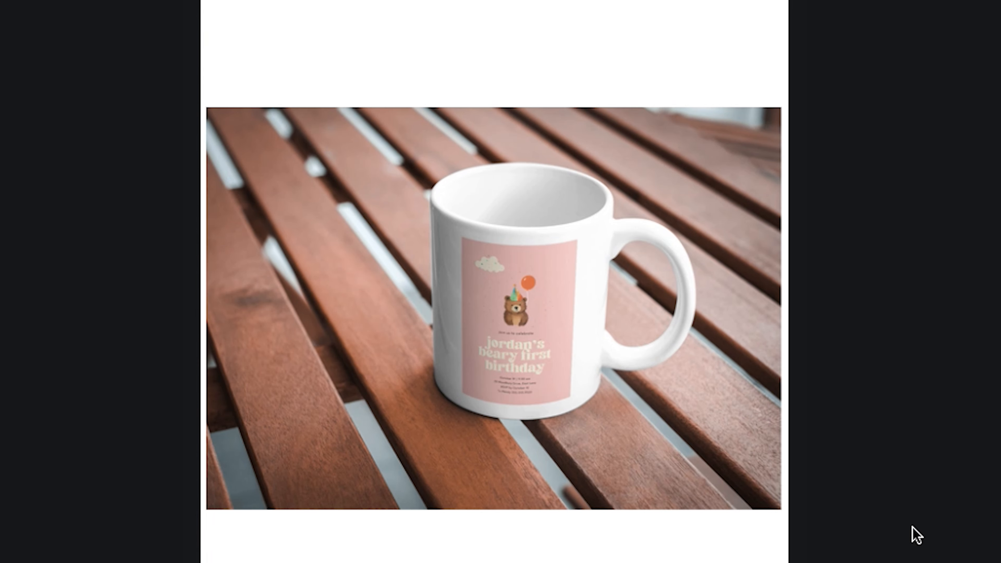
scroll(917, 536, up, 10)
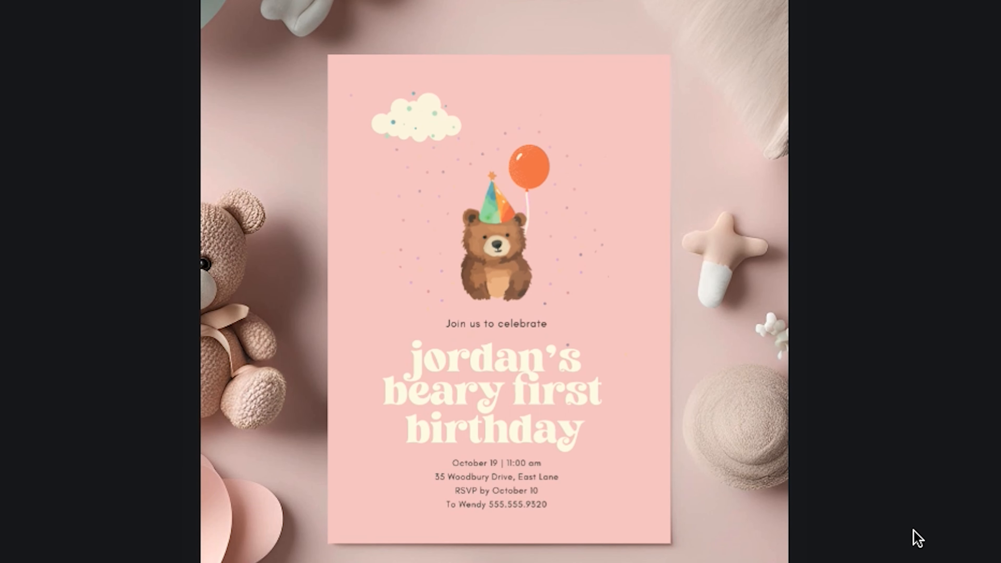
scroll(917, 538, up, 15)
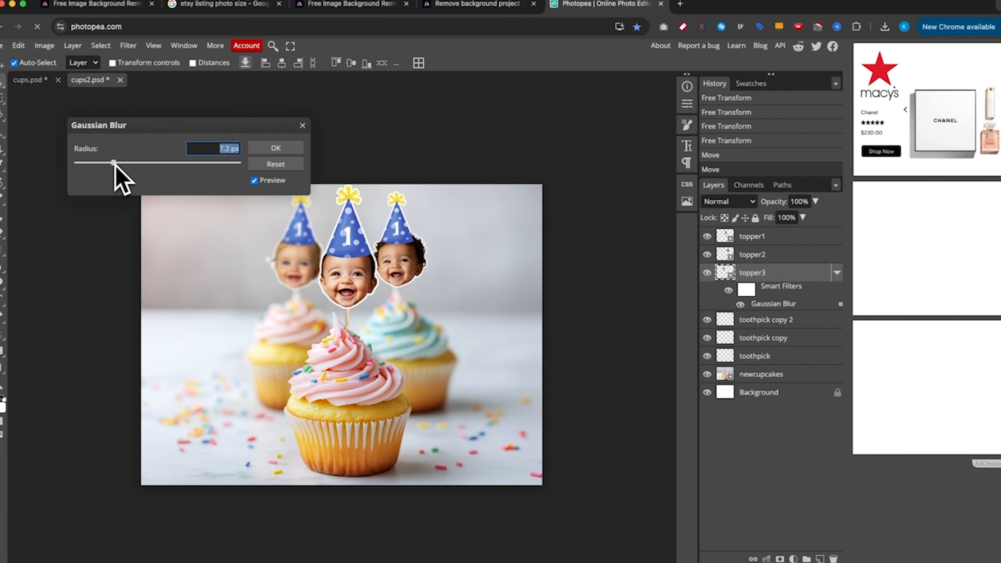
click(268, 156)
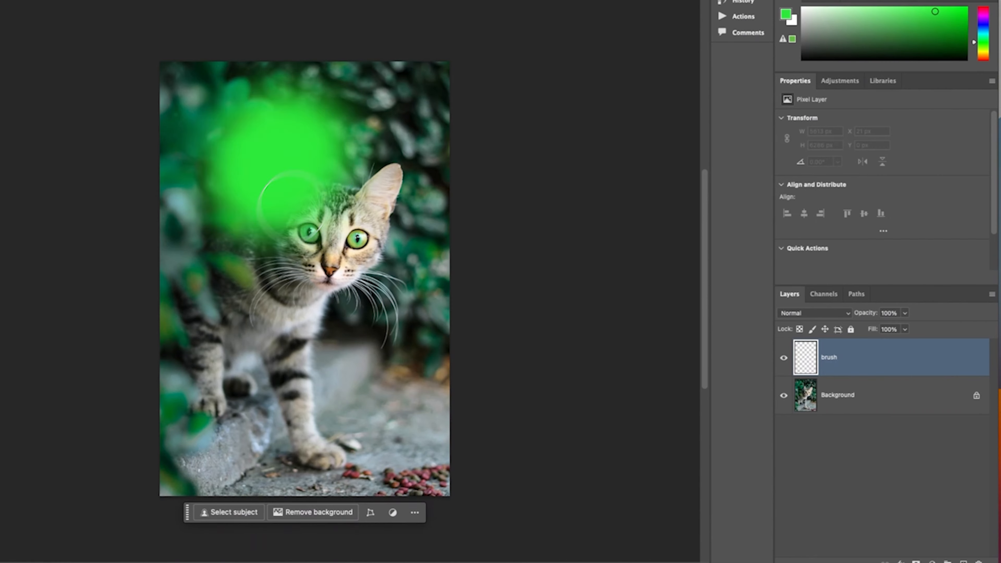
mouse_move(290, 197)
mouse_down()
mouse_move(374, 158)
mouse_move(272, 335)
mouse_up()
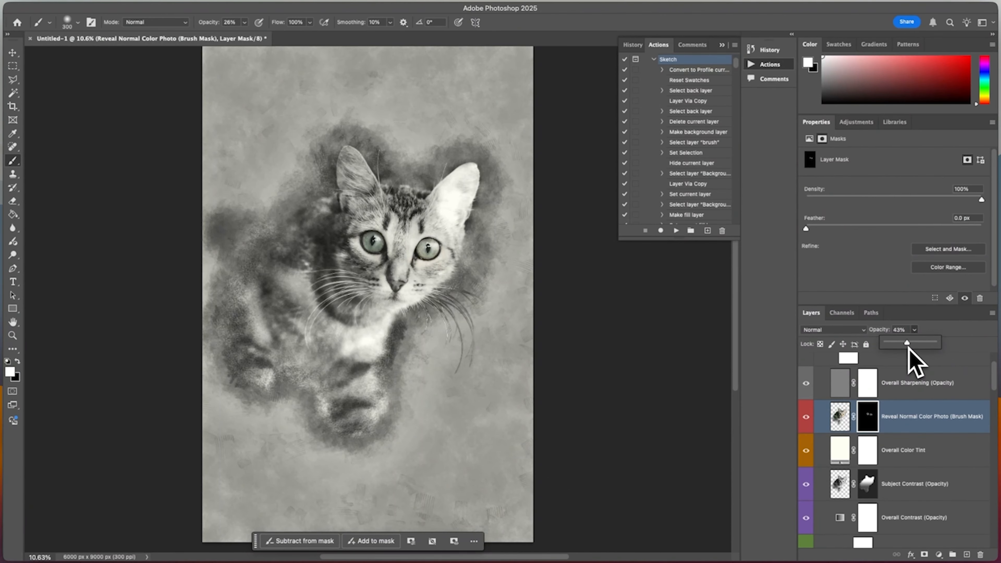